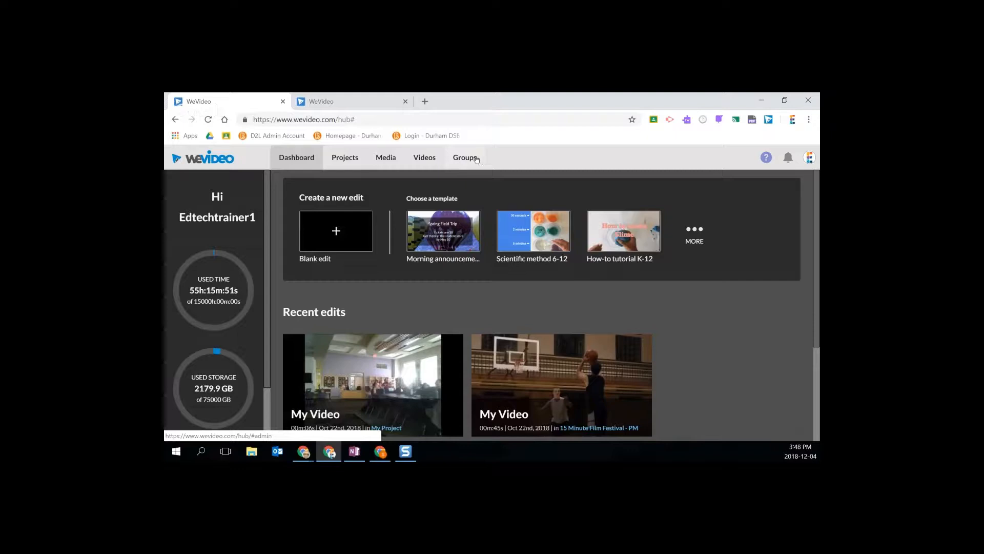
left_click(469, 161)
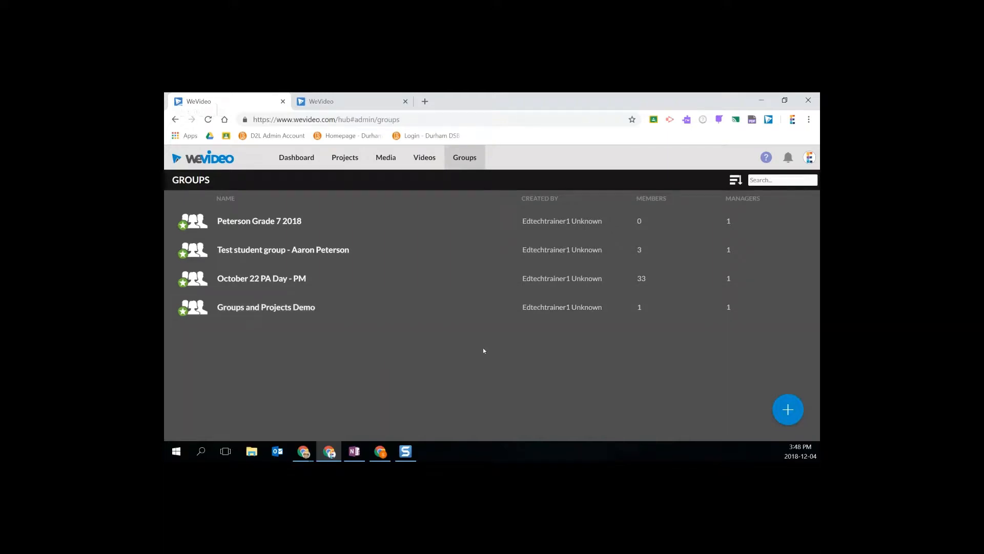
left_click(785, 410)
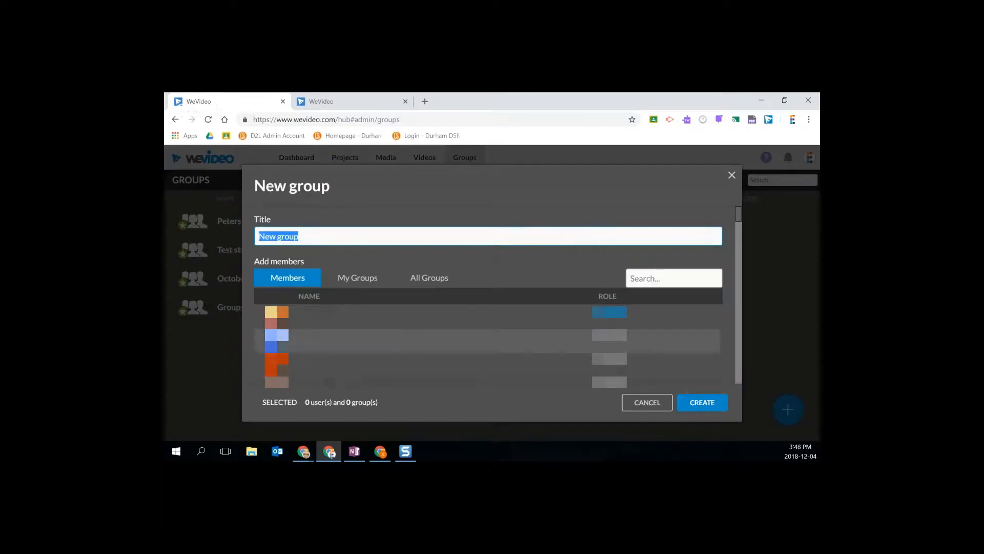
scroll(606, 295, "down", 3)
scroll(680, 382, "up", 3)
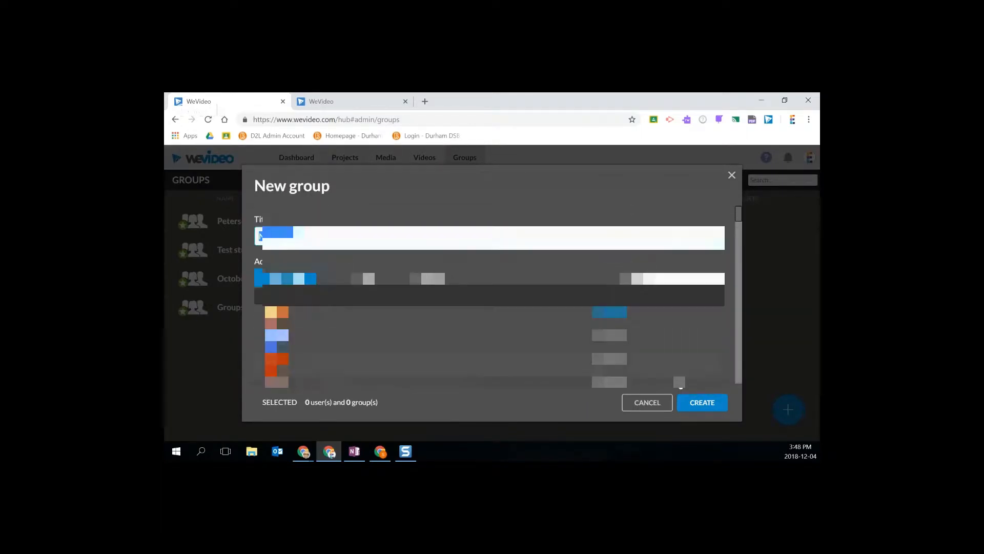
left_click(646, 402)
- In the second WeVideo tab, try selecting and deselecting the student found by the s1 search in the new group's member list
left_click(331, 101)
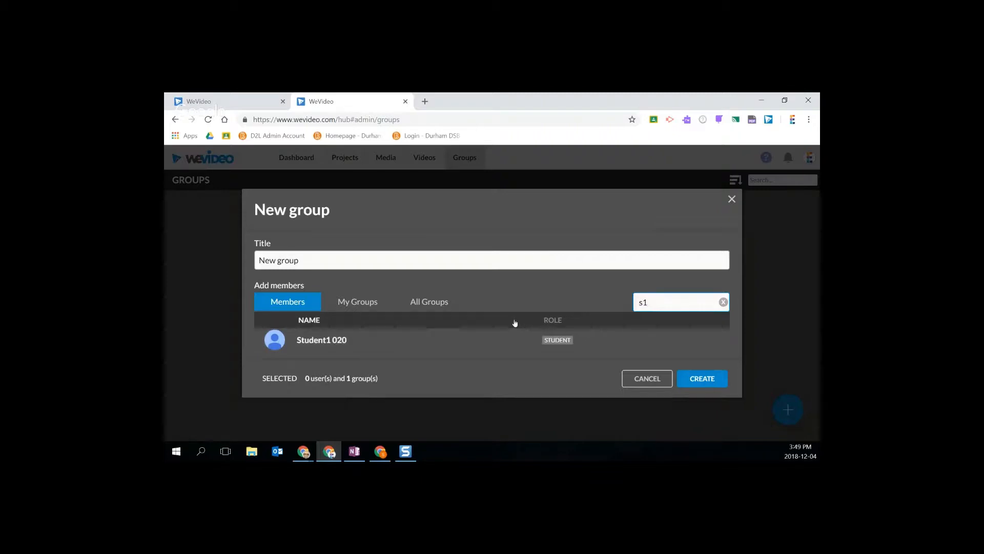
left_click(389, 341)
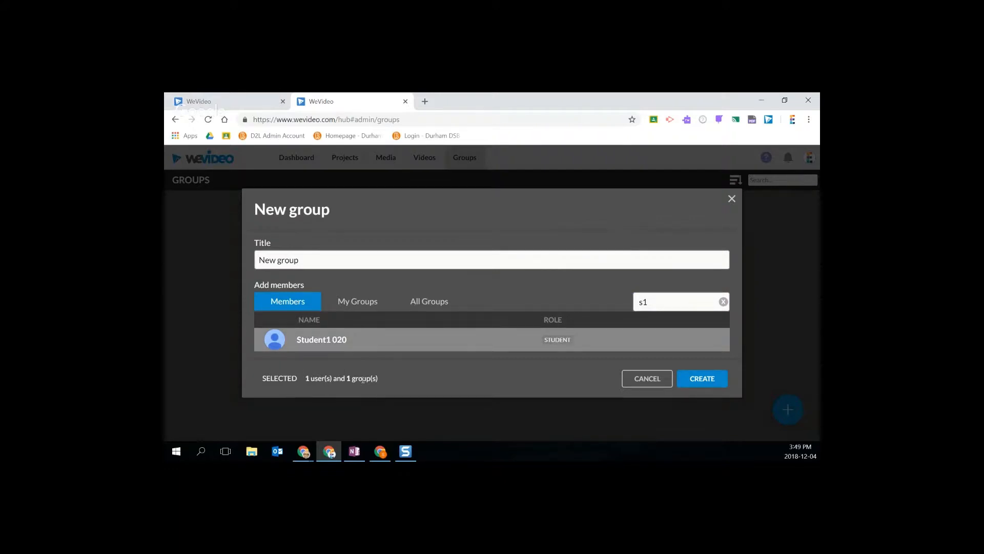
left_click(336, 340)
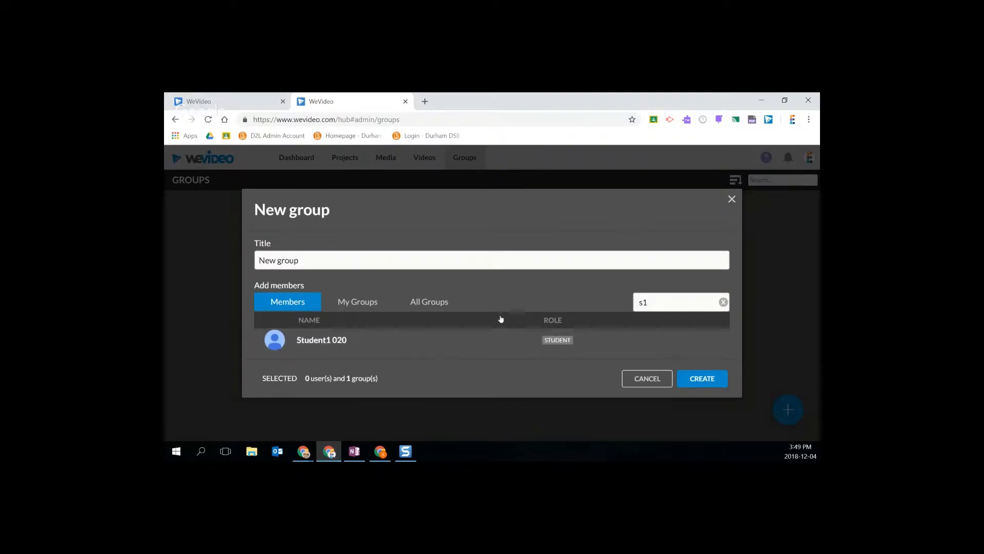
left_click(485, 343)
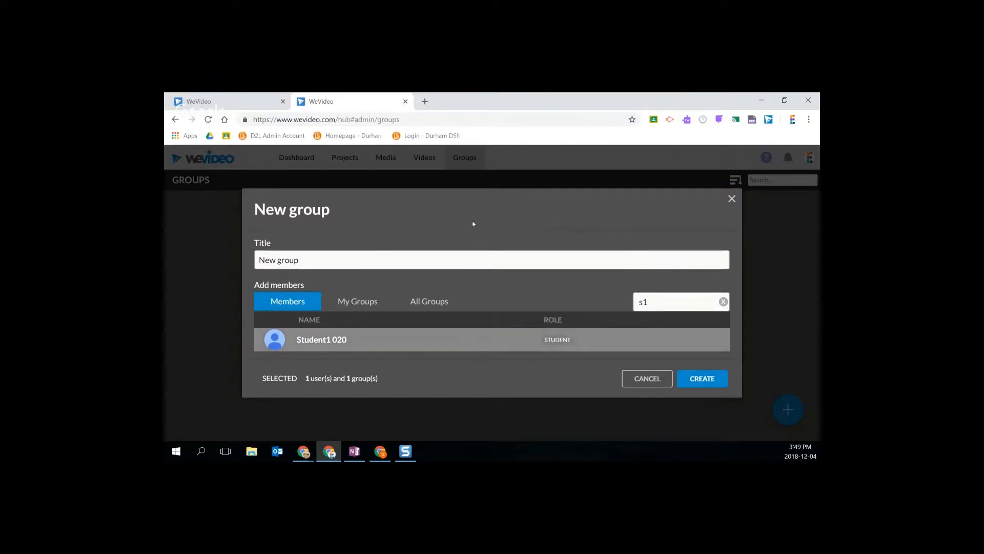
left_click(465, 342)
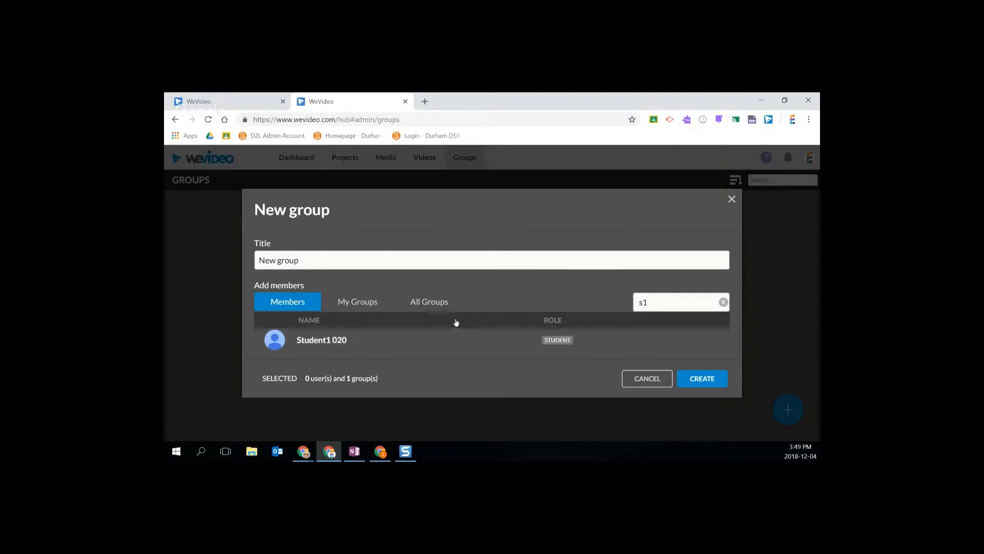
- Title the new group BYTEsized PD - December 4th and create it
left_click_drag(311, 263, 259, 262)
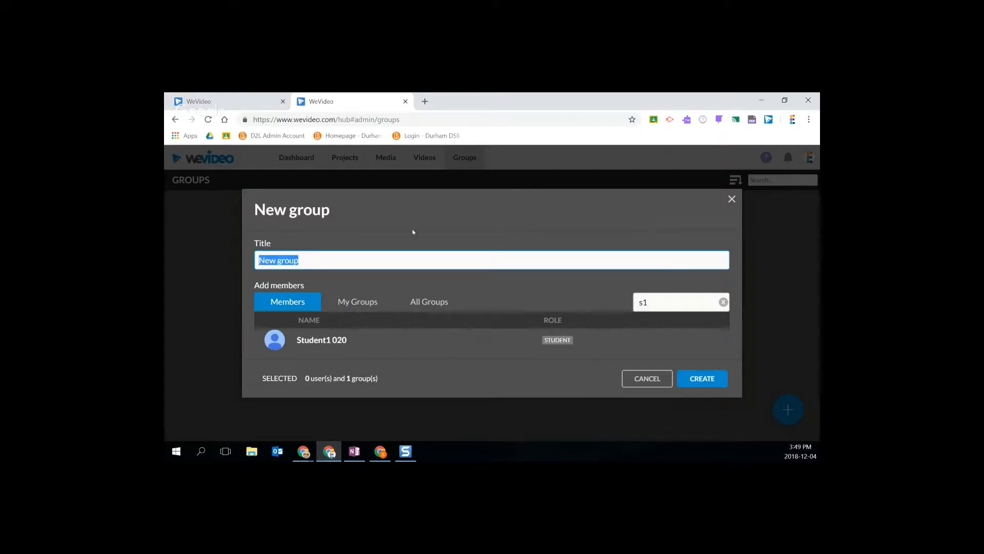
type("BYTEsized PD - Novemb")
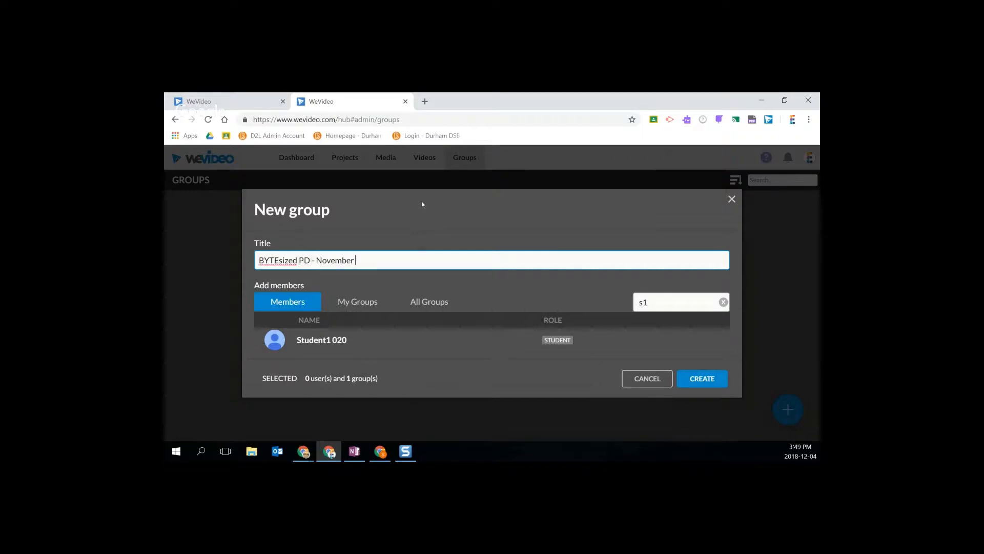
type("er")
key("BackSpace")
key("BackSpace")
key("BackSpace")
key("BackSpace")
key("BackSpace")
key("BackSpace")
key("BackSpace")
key("BackSpace")
type("December 4th")
left_click(702, 379)
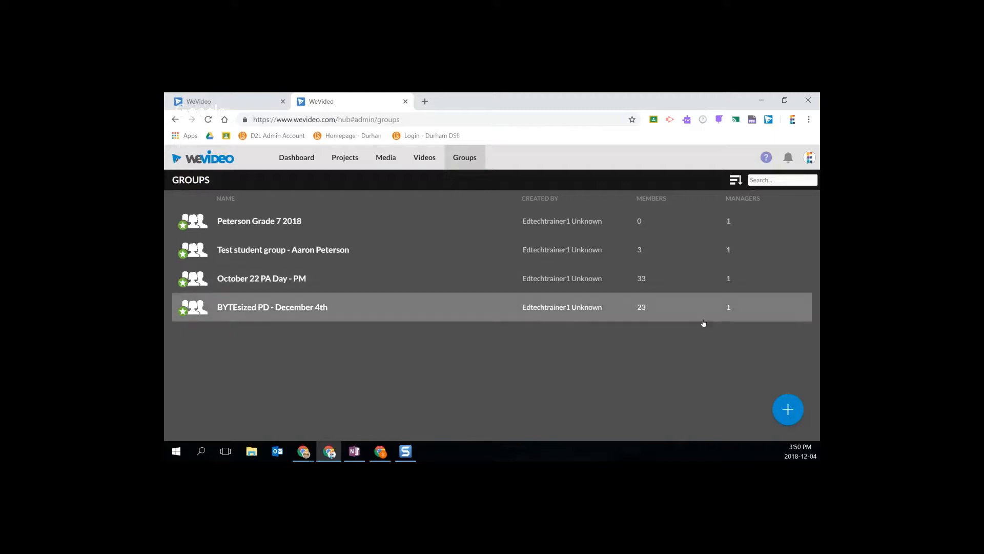
- View the member list of the BYTEsized PD - December 4th group and the account's Videos page
left_click(334, 309)
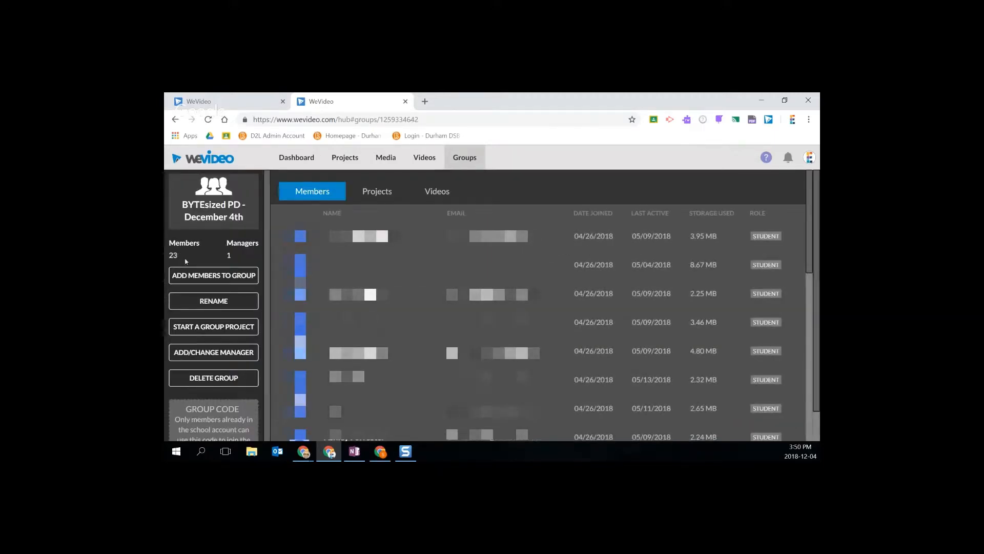
left_click(415, 158)
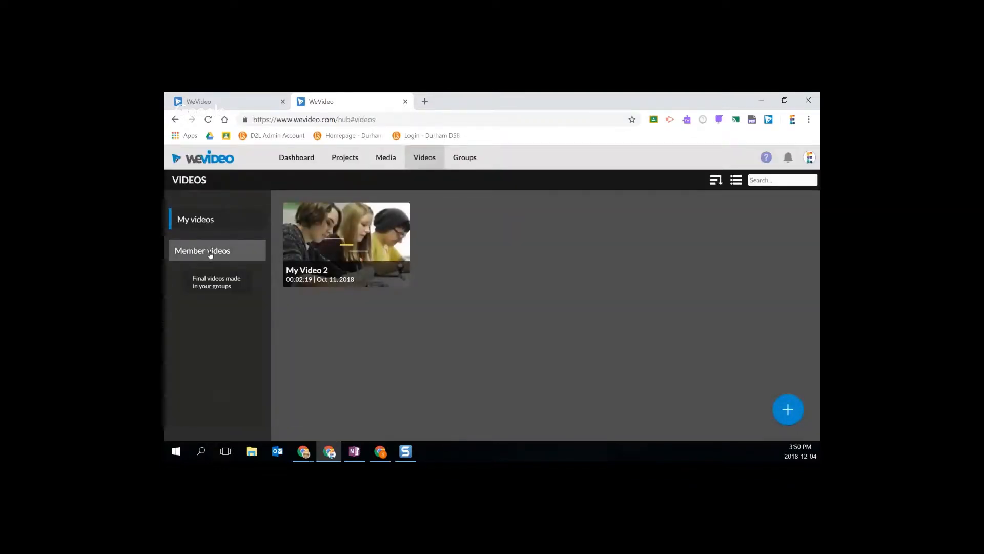
- Create a new group titled BYTEsized PD - Take 2 without selecting any members or existing groups
left_click(477, 162)
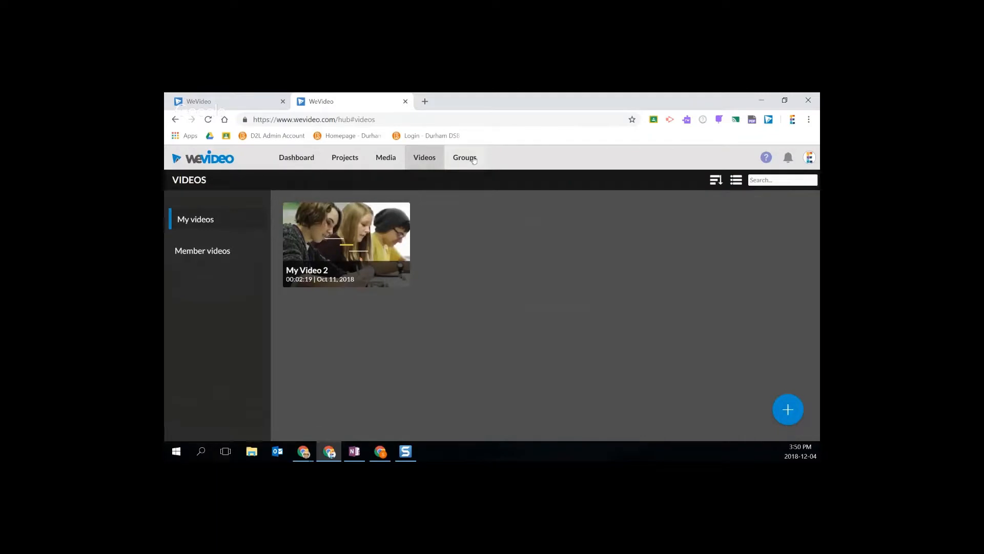
left_click(790, 409)
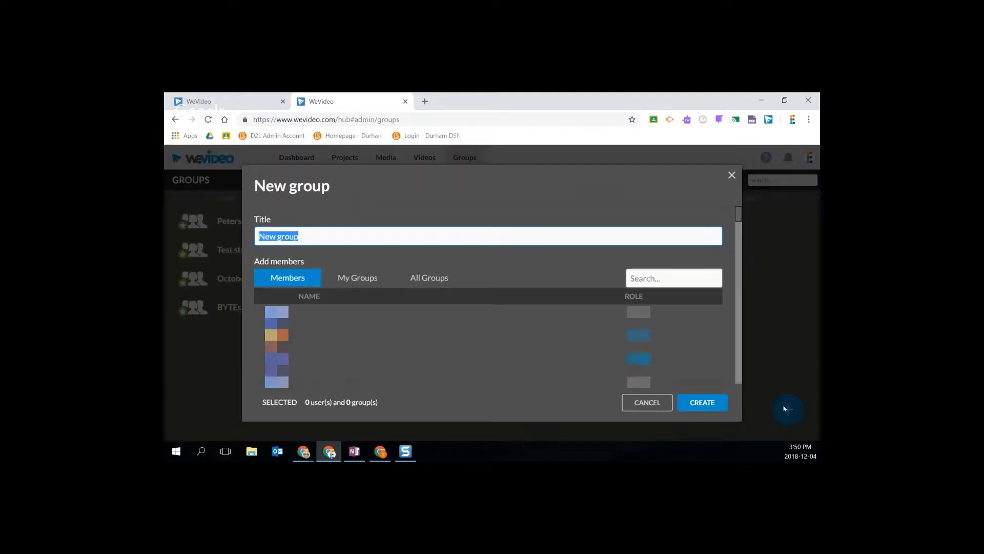
left_click(358, 277)
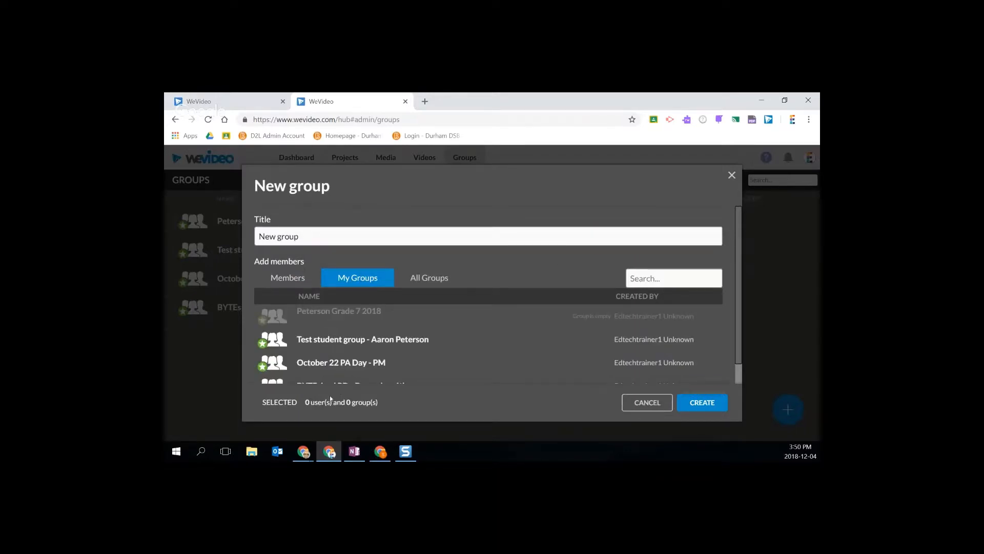
left_click(309, 236)
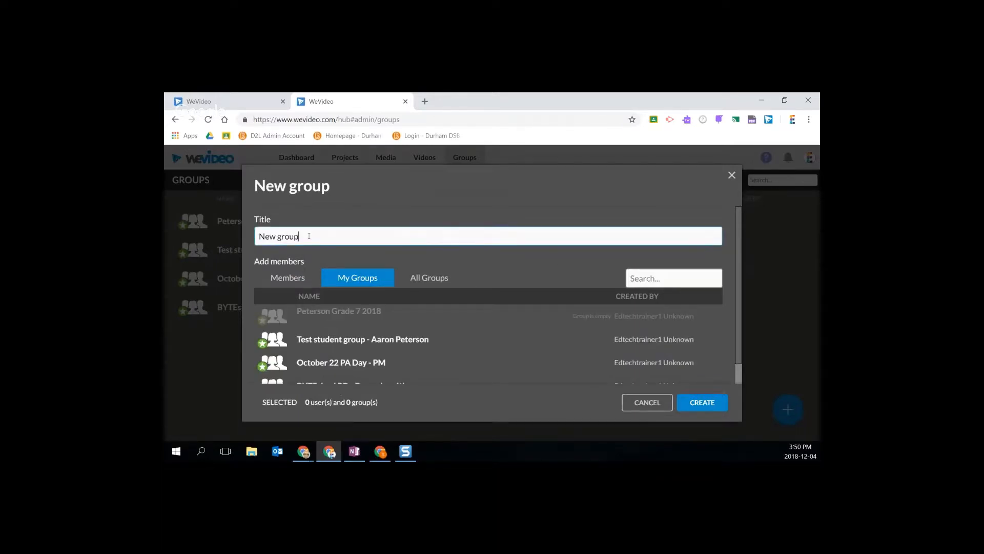
key("ctrl+shift+Left")
key("ctrl+shift+Left")
type("BYTEsized PD - Take 2")
left_click(694, 402)
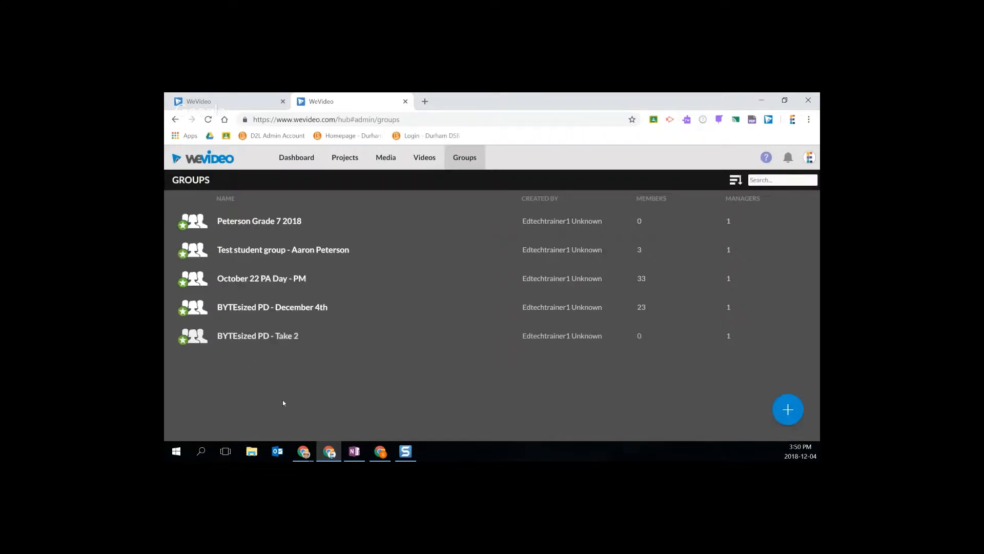
- Delete the group BYTEsized PD - December 4th
left_click(652, 334)
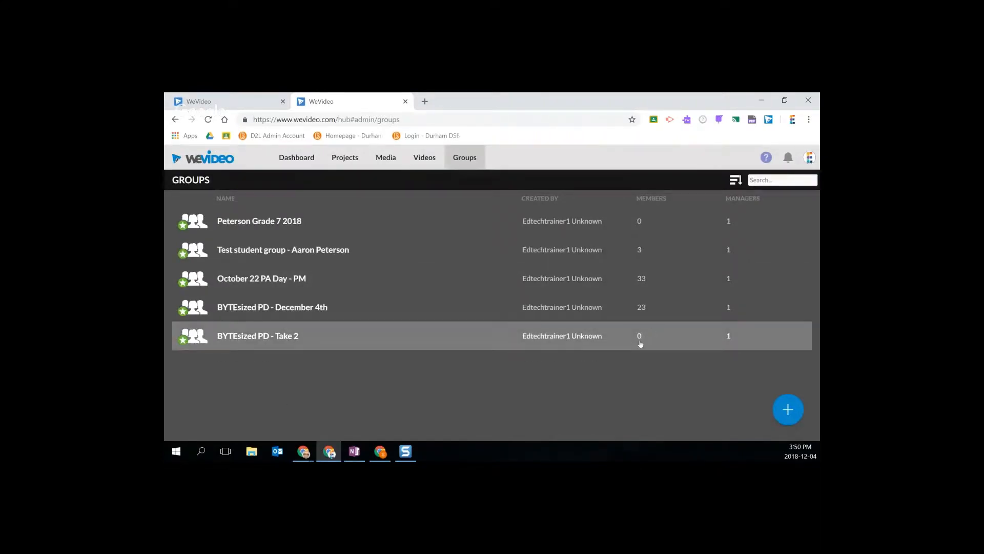
left_click(257, 307)
right_click(256, 303)
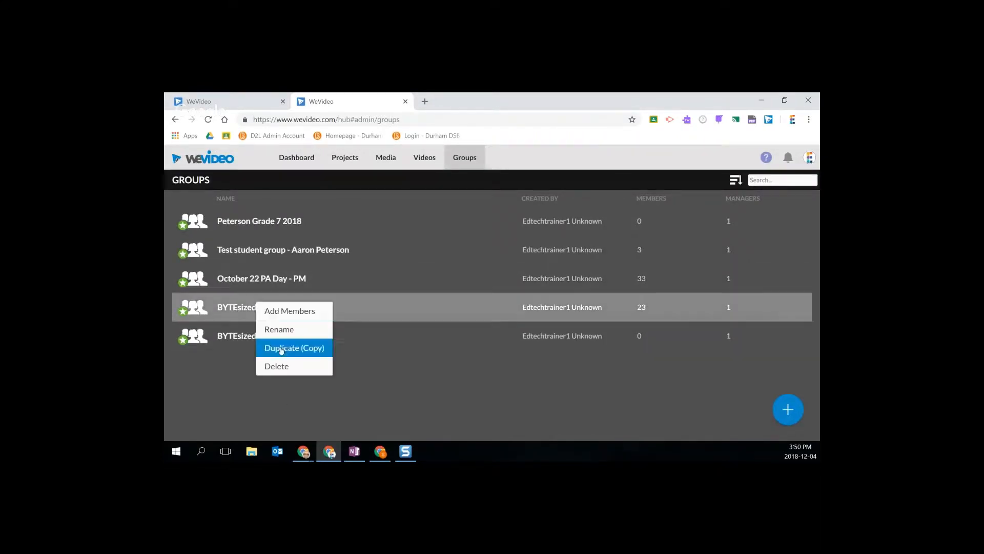
left_click(279, 367)
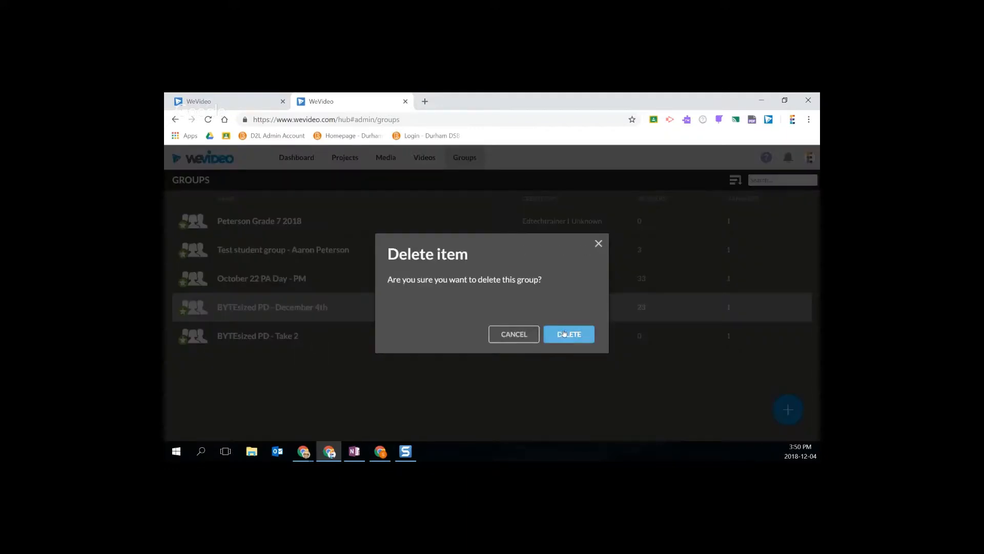
left_click(568, 334)
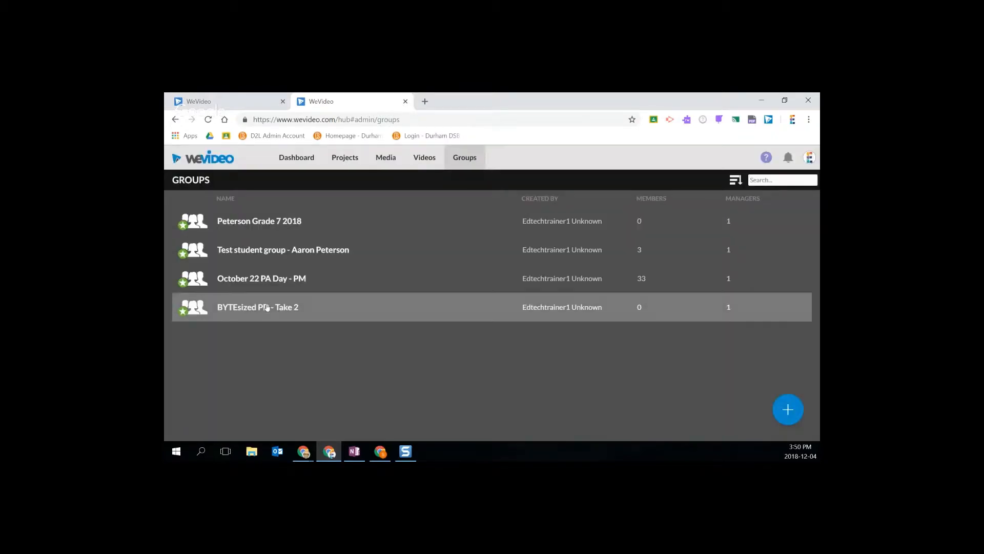
- Open the BYTEsized PD - Take 2 group, try to add members, and reload the crashed page
left_click(266, 307)
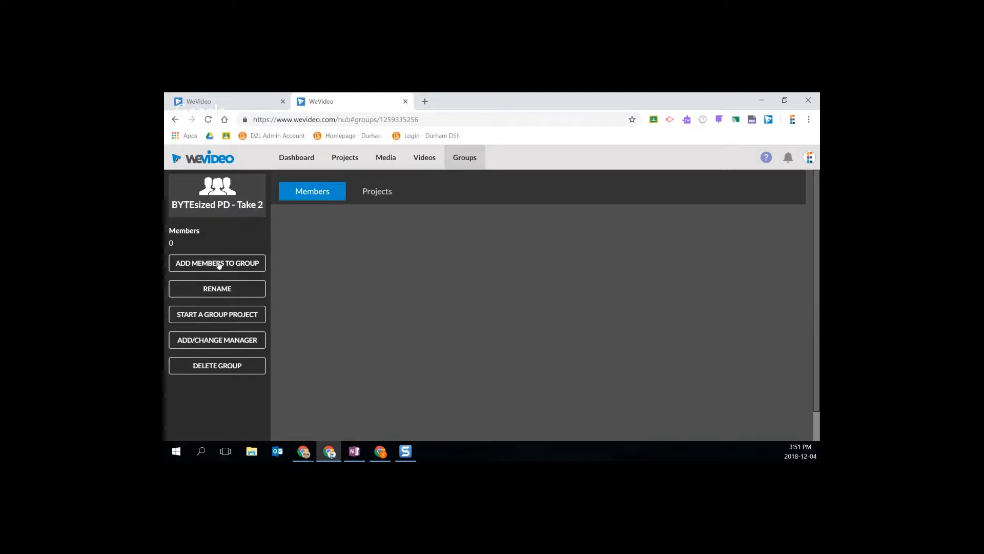
left_click(219, 266)
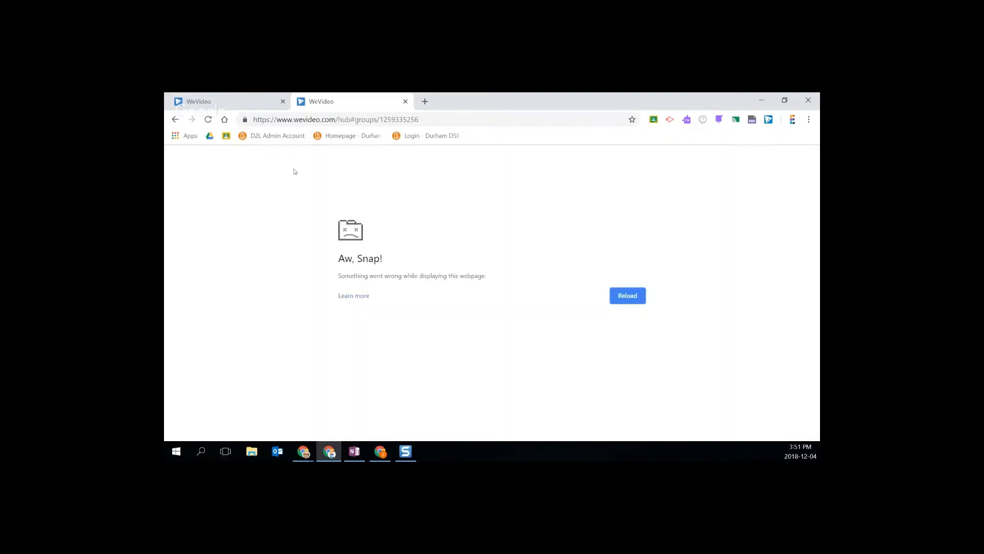
left_click(207, 120)
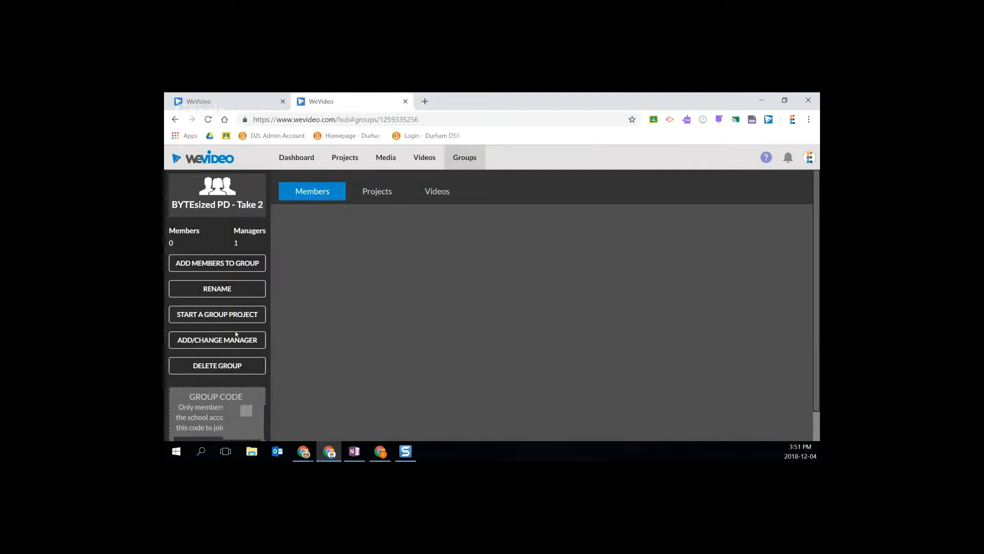
- Highlight the group's join code and look at the Add members dialog without adding anyone
scroll(235, 334, "down", 2)
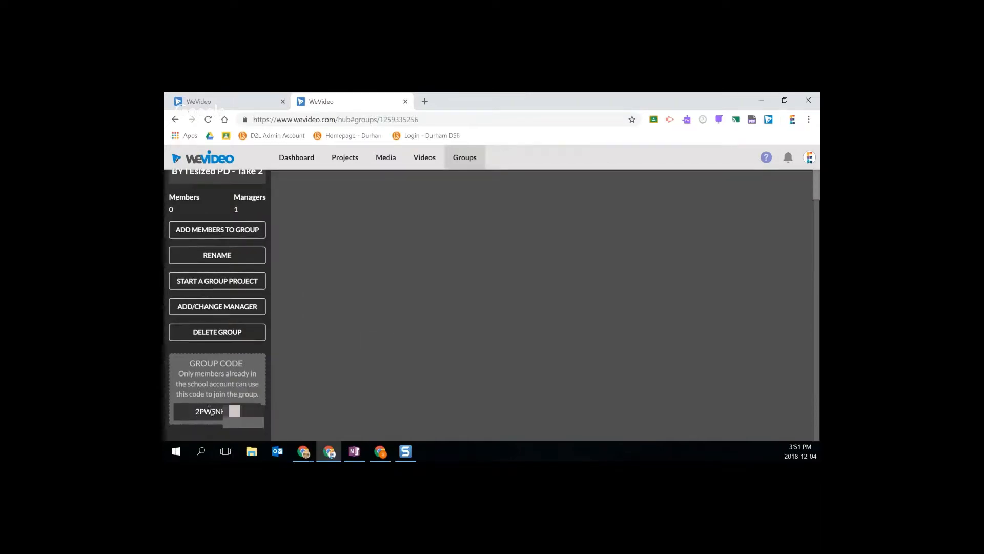
double_click(212, 412)
left_click(213, 229)
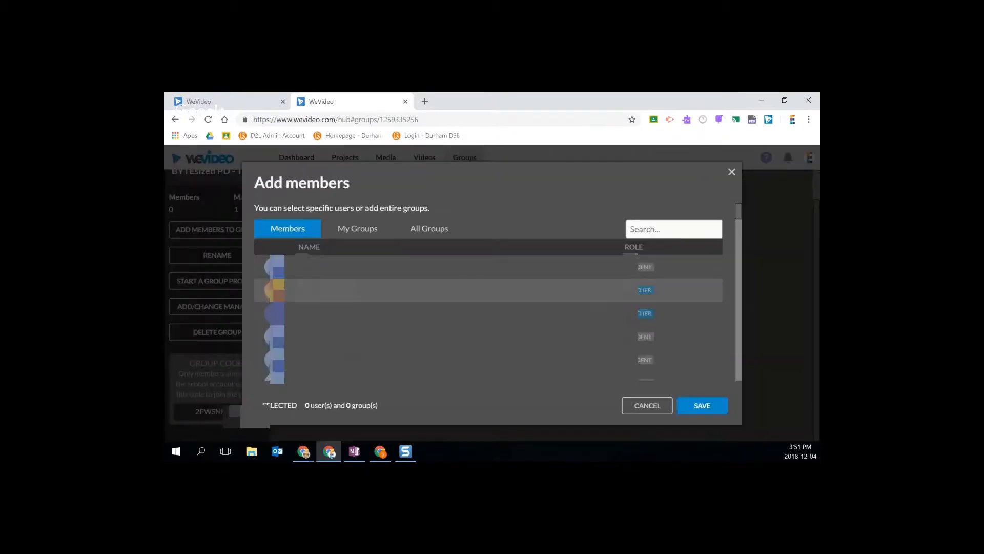
left_click(647, 405)
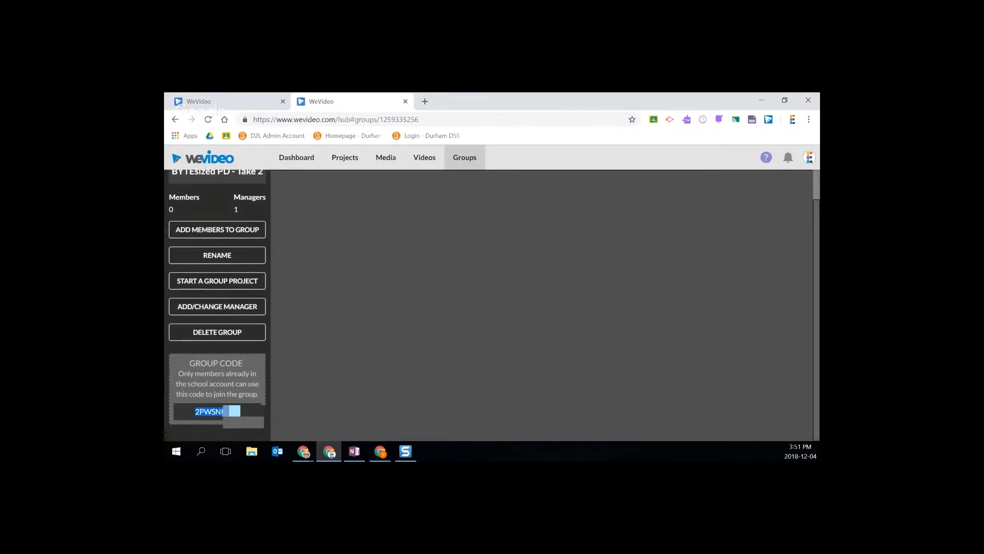
- Switch to the student's browser window and open the group code entry dialog from the student's dashboard
key("alt+Tab")
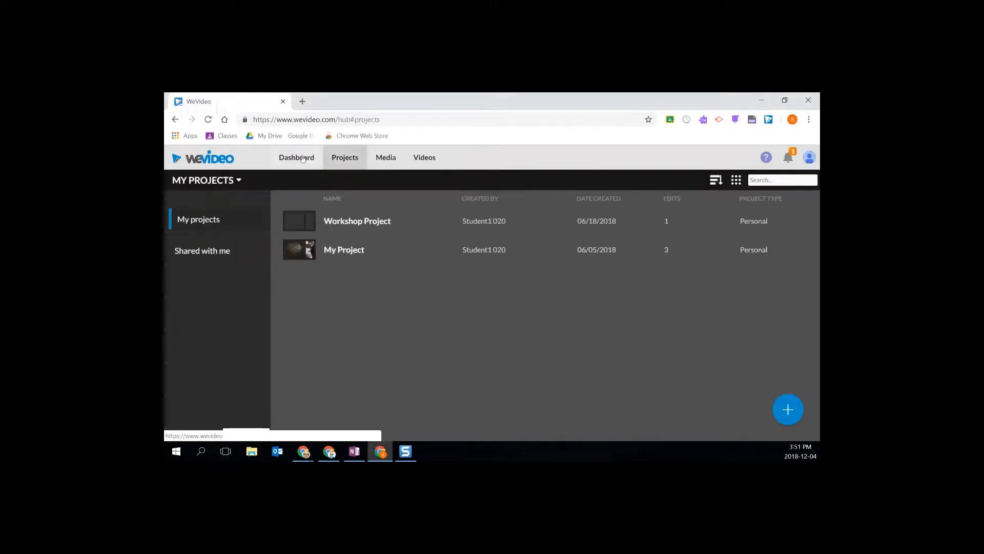
left_click(303, 158)
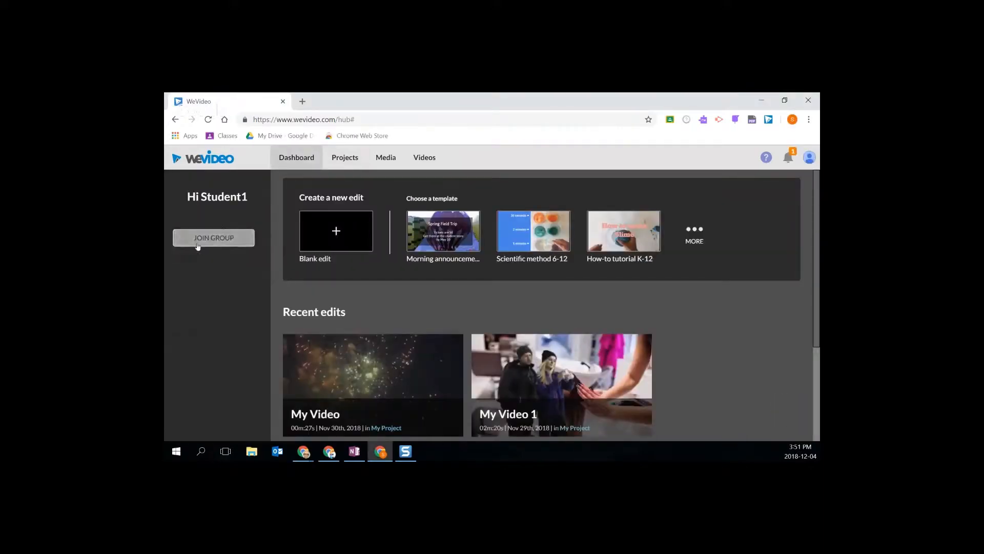
left_click(229, 240)
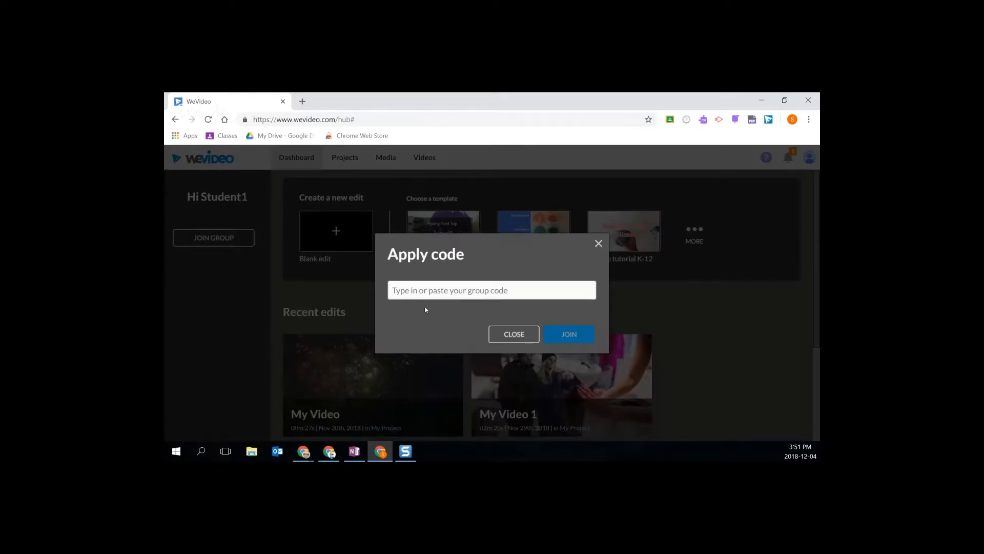
- Return briefly to the teacher's group page, paste the group code into the student's Apply code dialog, and join the group
key("super+Tab")
left_click(587, 240)
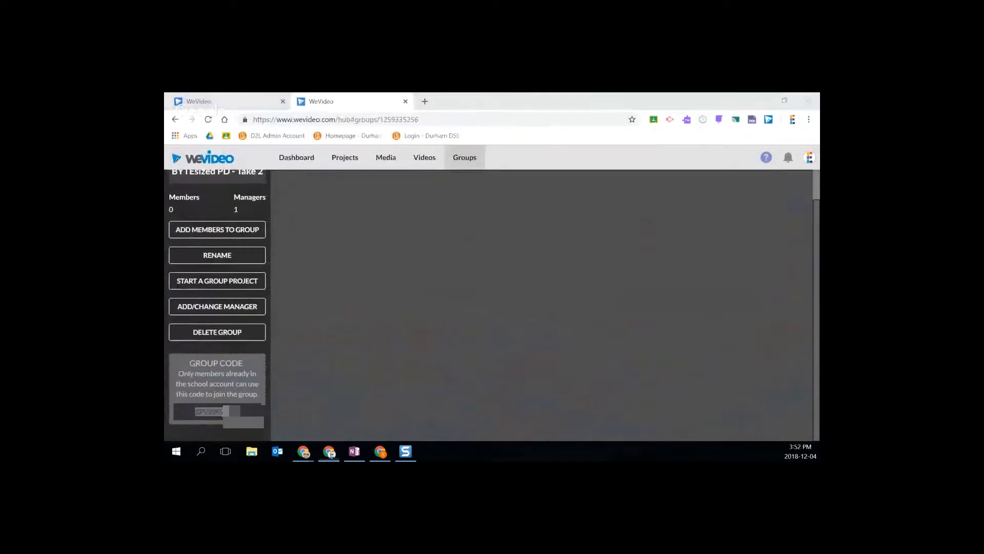
key("alt+Tab")
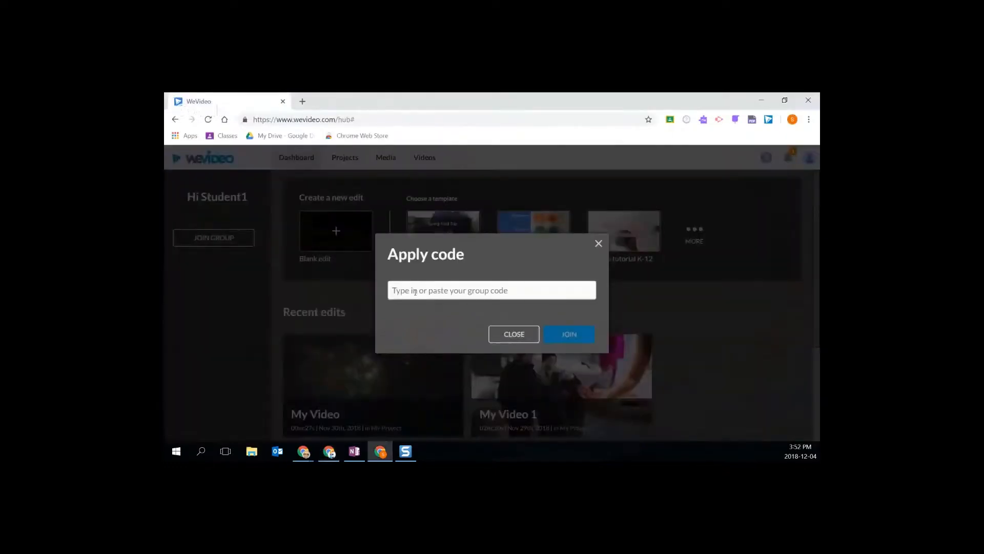
key("ctrl+v")
left_click(570, 336)
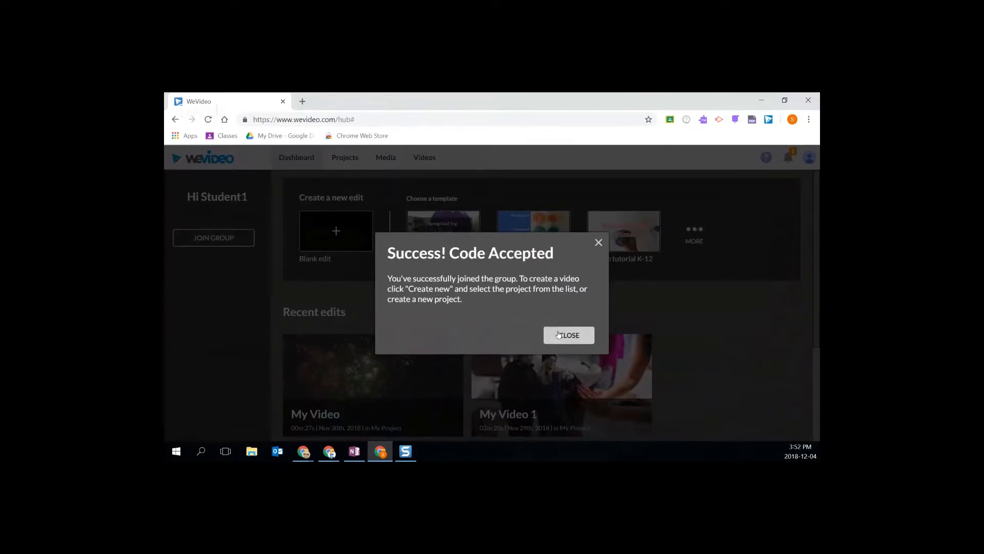
left_click(559, 335)
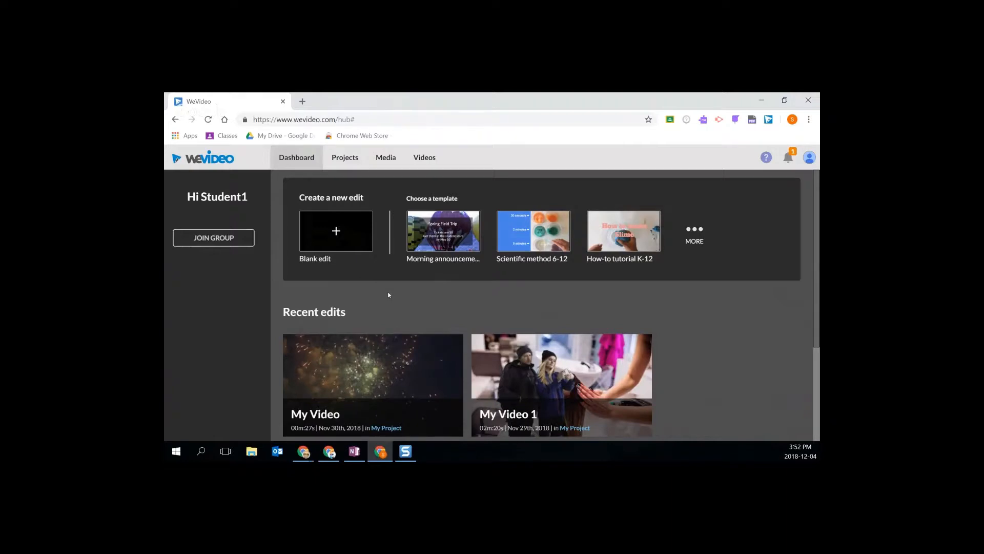
- Try to join the group again with the copied group code, read the response in the Apply code dialog, and close it
left_click(208, 237)
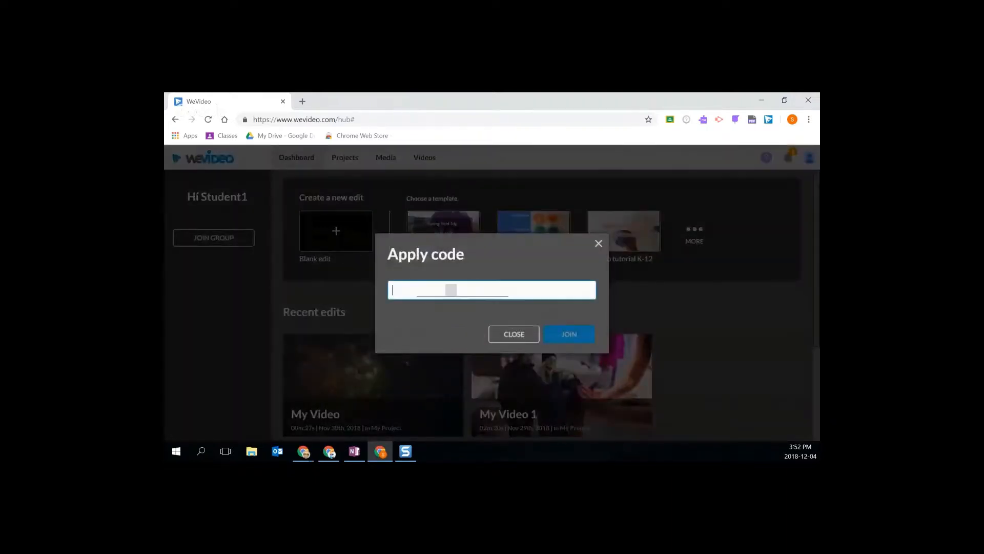
key("ctrl+v")
left_click(582, 336)
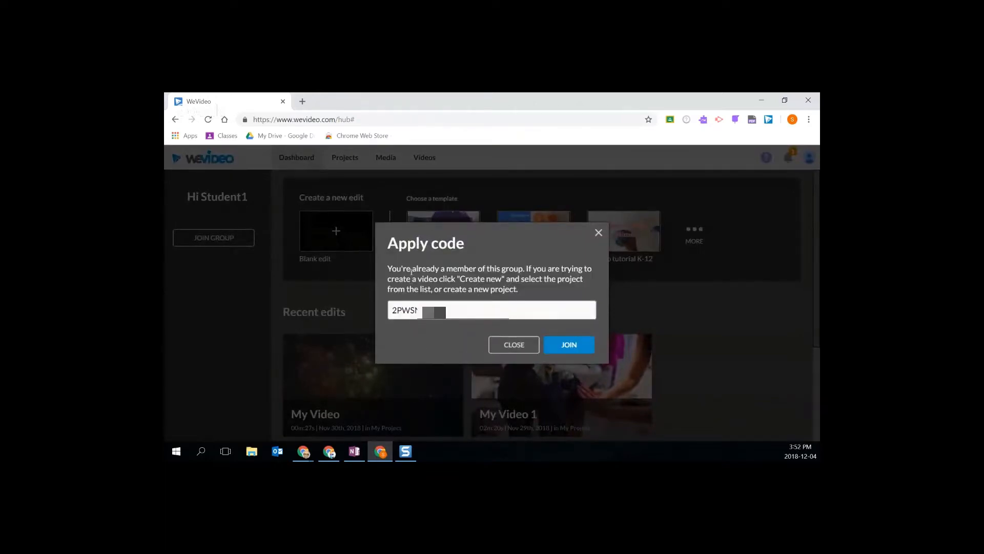
left_click_drag(392, 270, 523, 270)
left_click(522, 273)
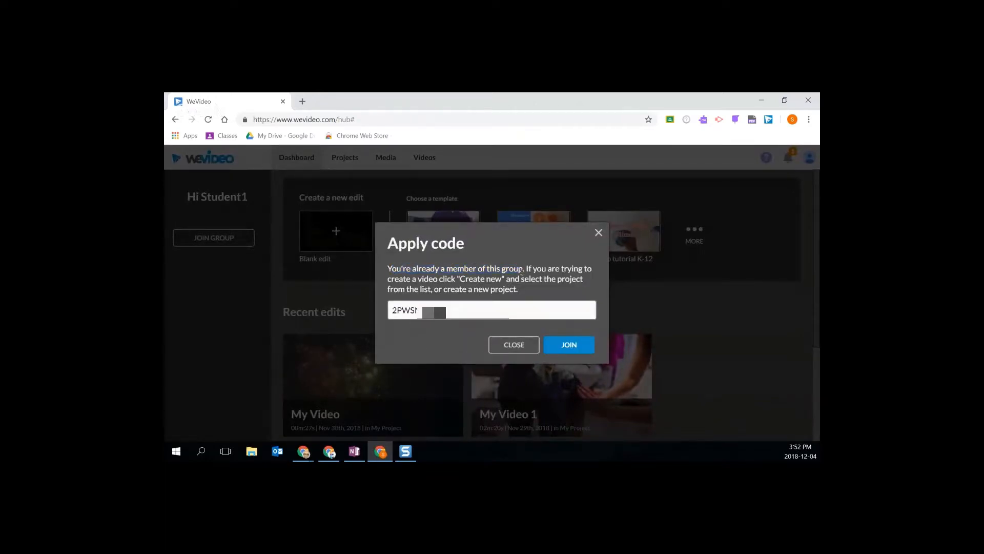
left_click(515, 346)
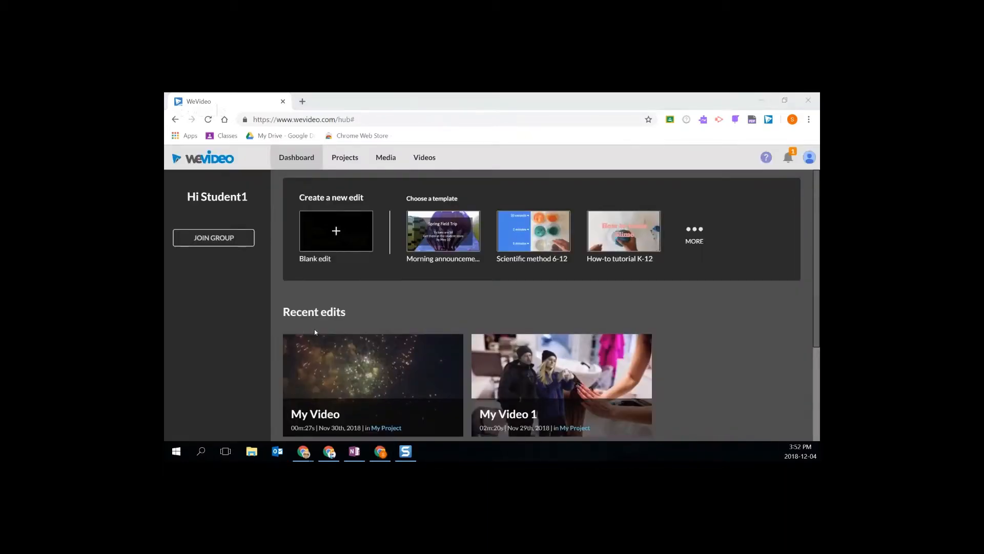
- Switch to the teacher's browser window and start a new project titled "BYTEsized PD - Groups and Projects DEMO"
key("alt+Tab")
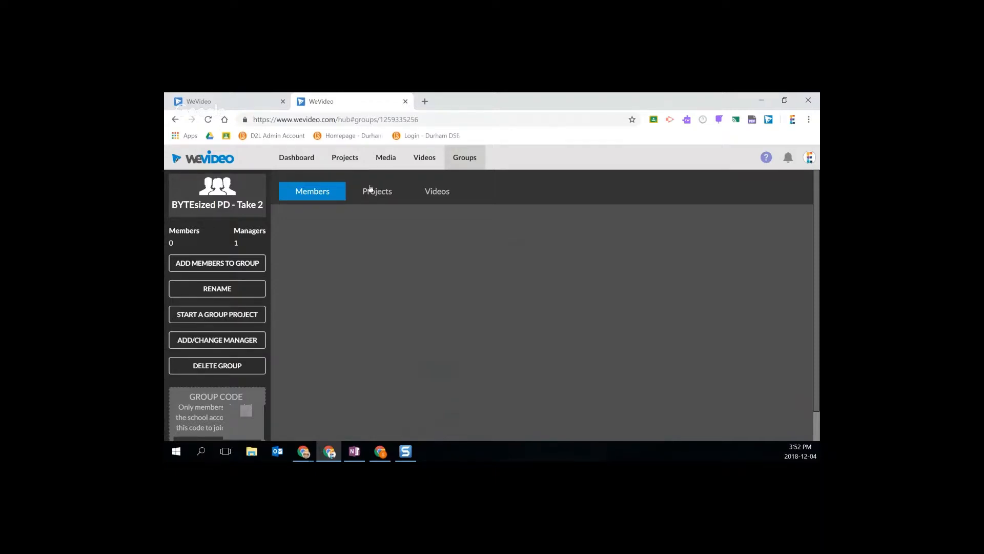
left_click(345, 158)
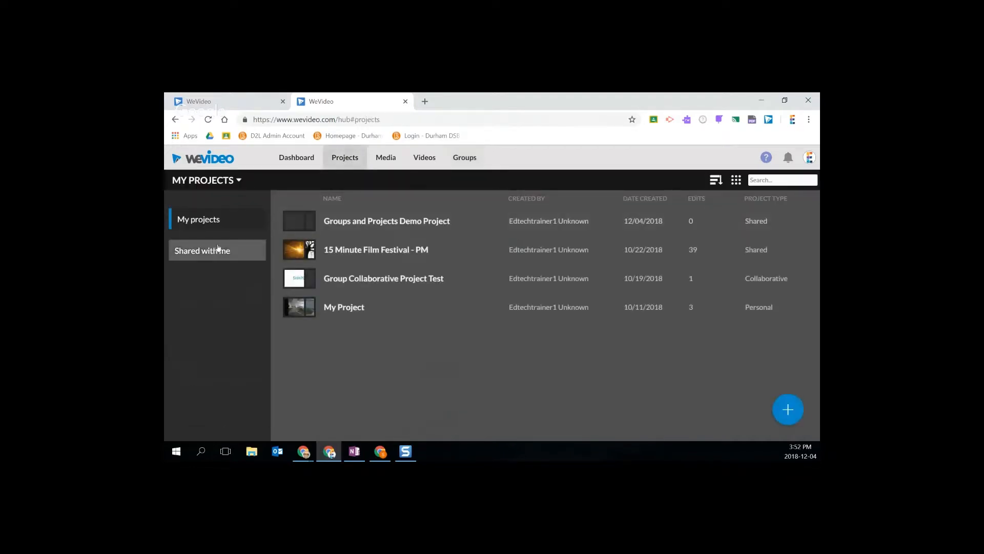
mouse_move(793, 410)
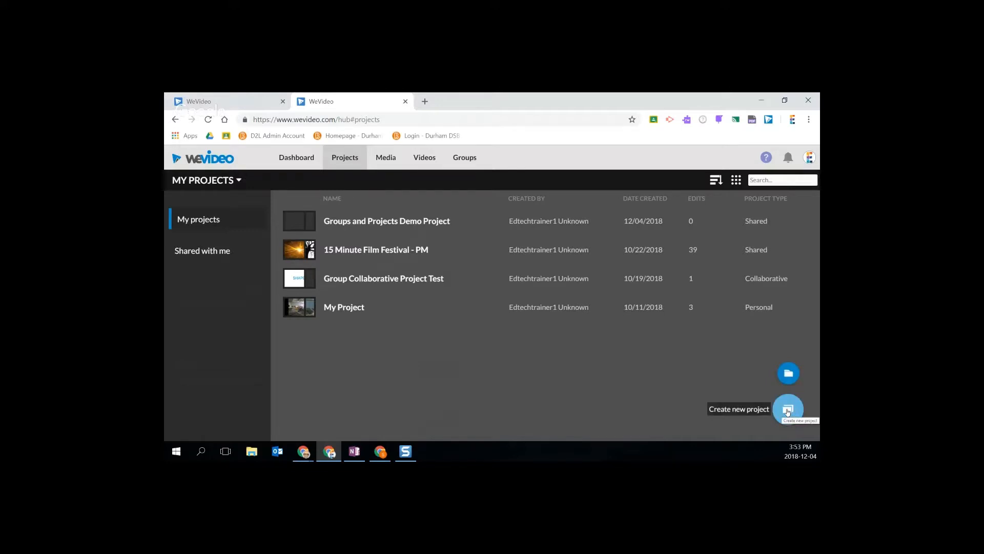
left_click(788, 410)
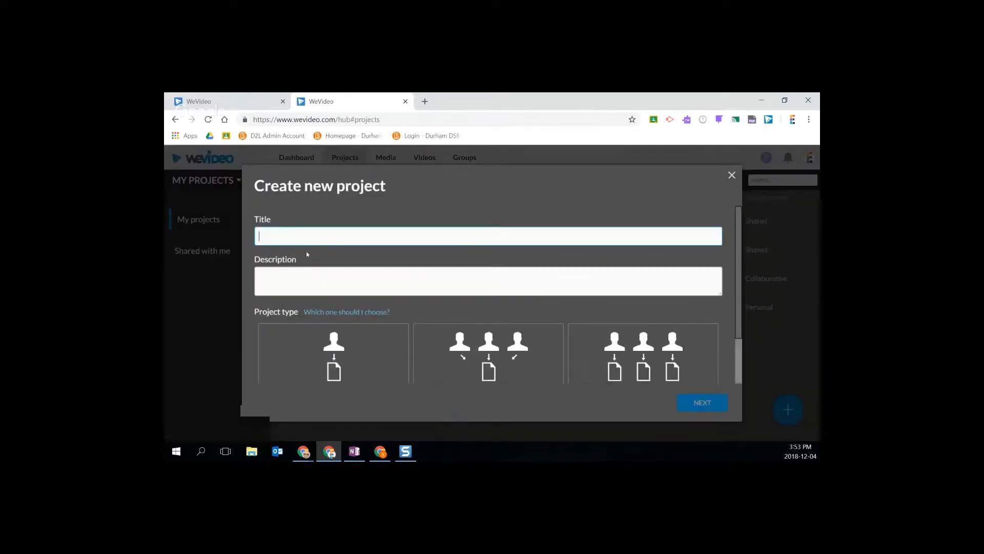
scroll(582, 285, "down", 2)
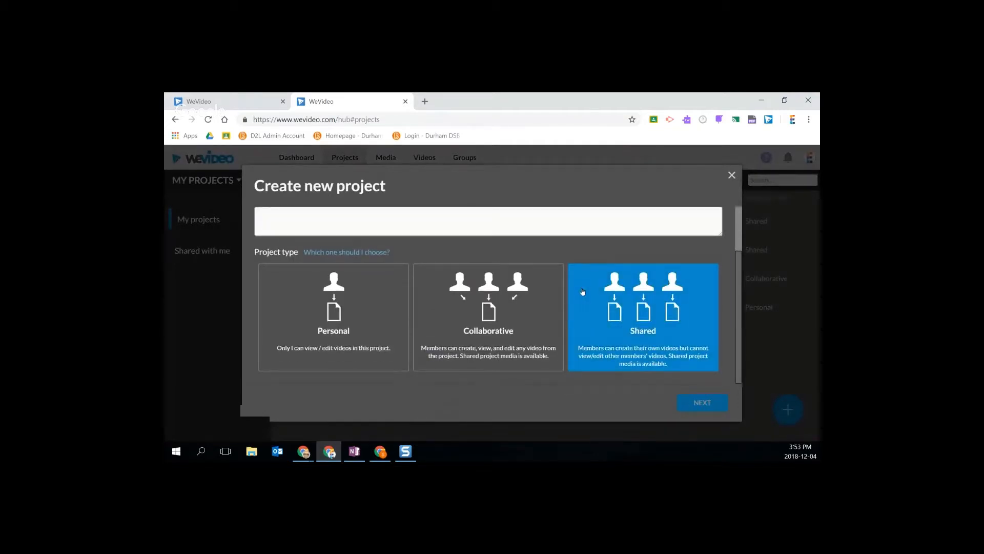
scroll(326, 229, "up", 2)
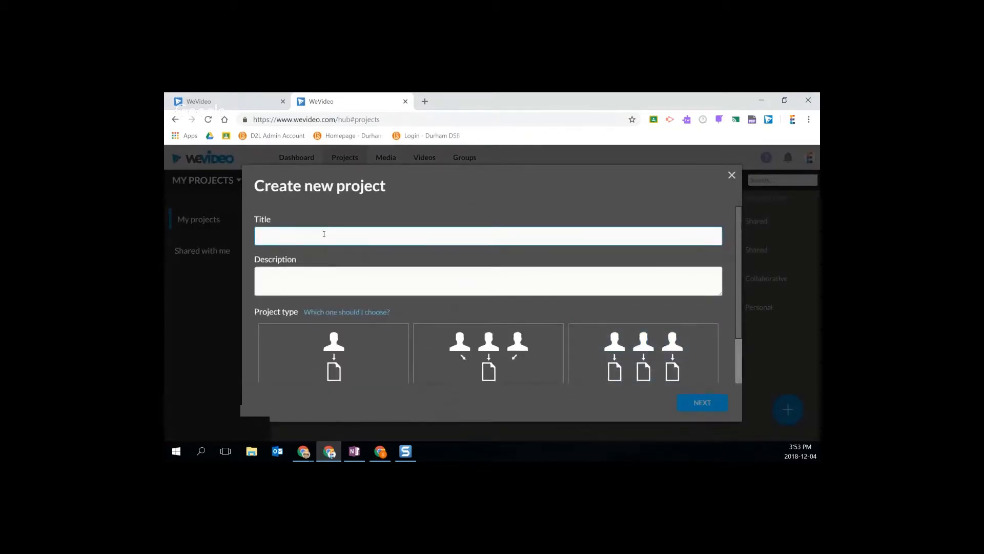
type("BYTEsized PD - Groups and Projects DEMO")
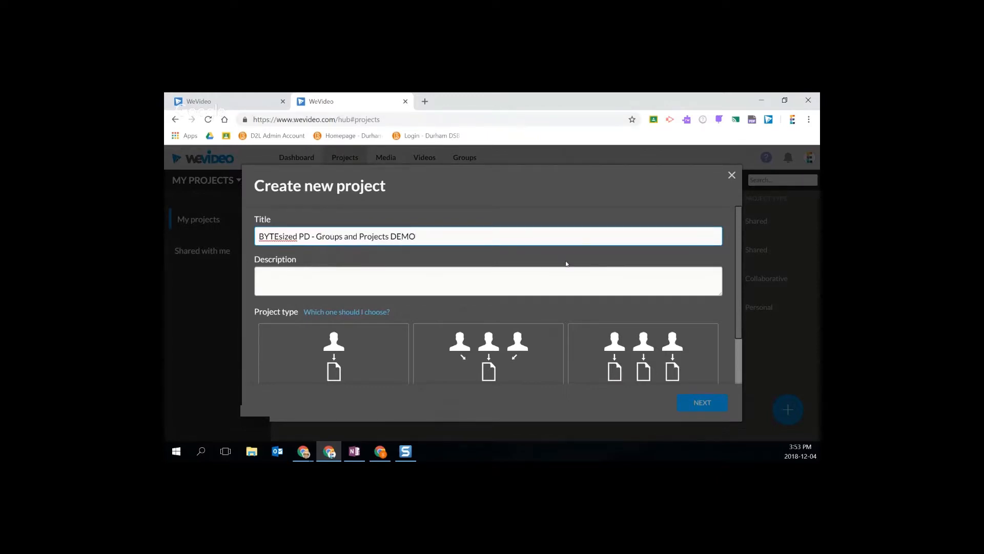
- Set the new project's type to Shared and continue to adding members
scroll(567, 263, "down", 1)
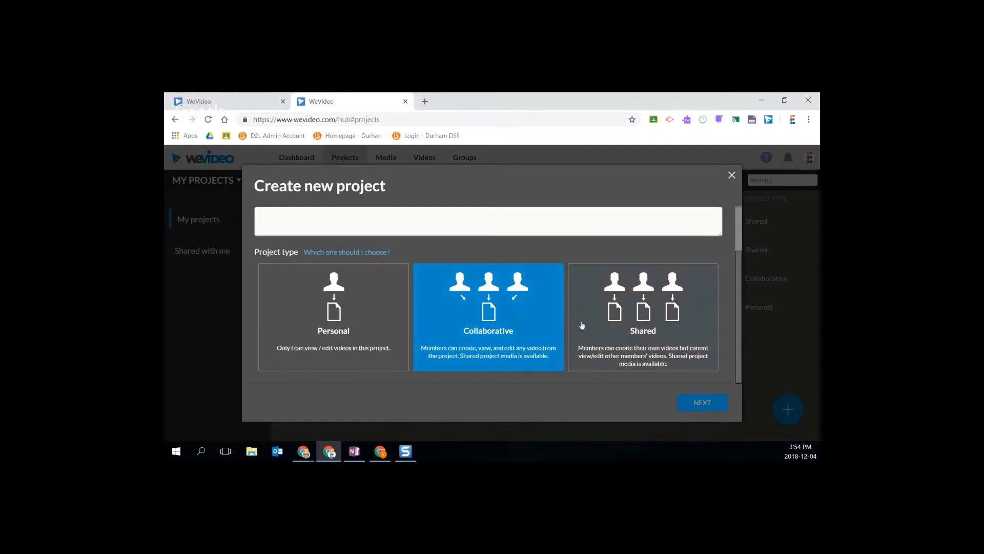
left_click(638, 330)
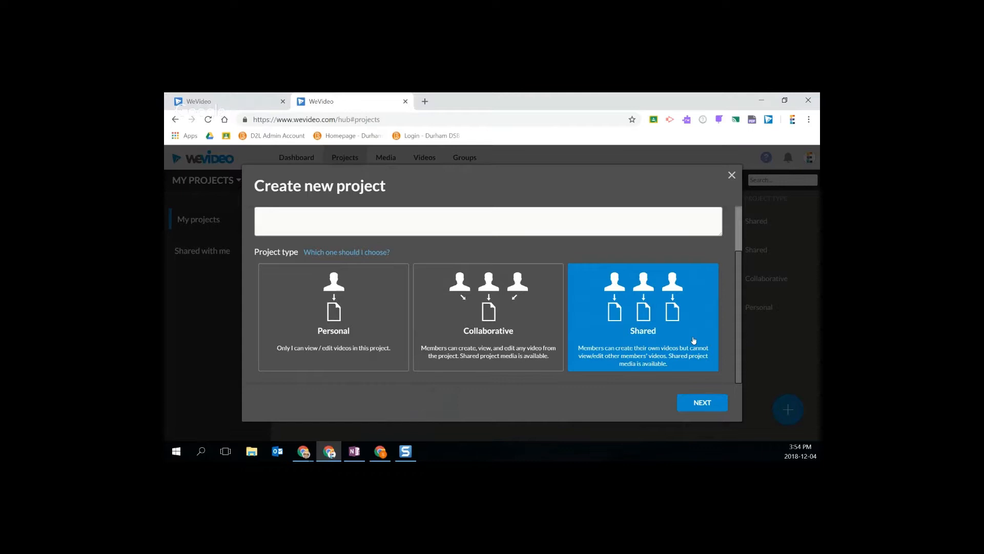
left_click(709, 403)
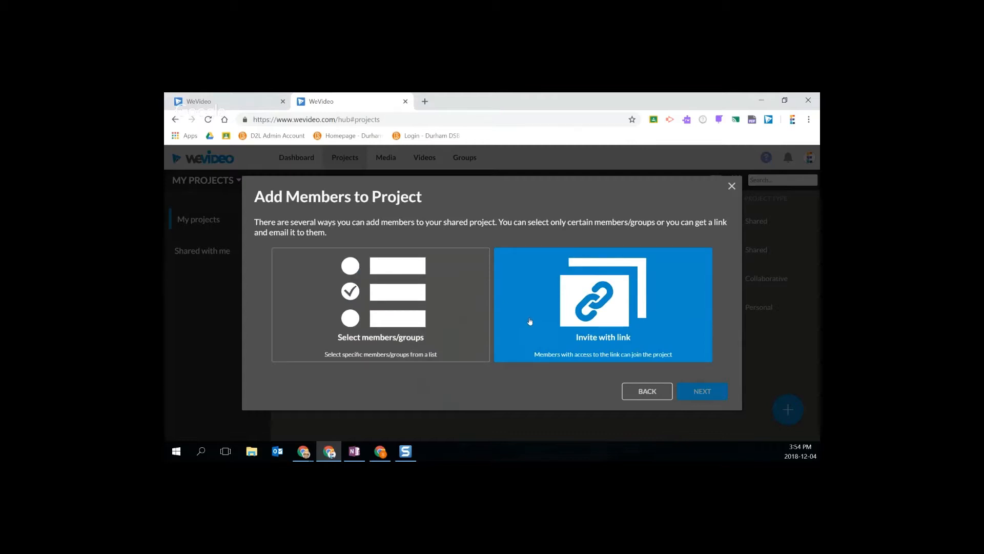
- Add the teacher's own group BYTEsized PD - Take 2 to the project by selecting members/groups, and continue to the media options
left_click(450, 332)
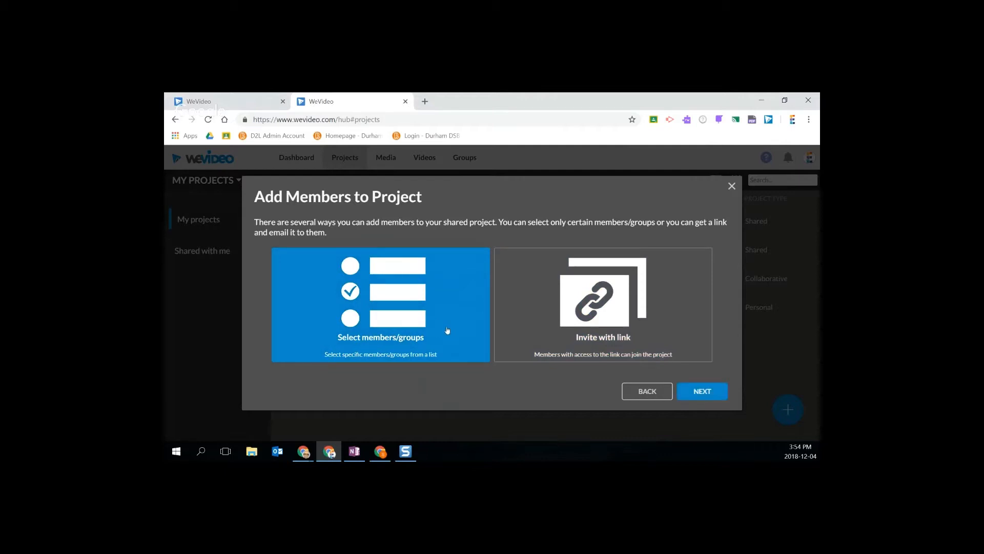
left_click(700, 390)
left_click(366, 234)
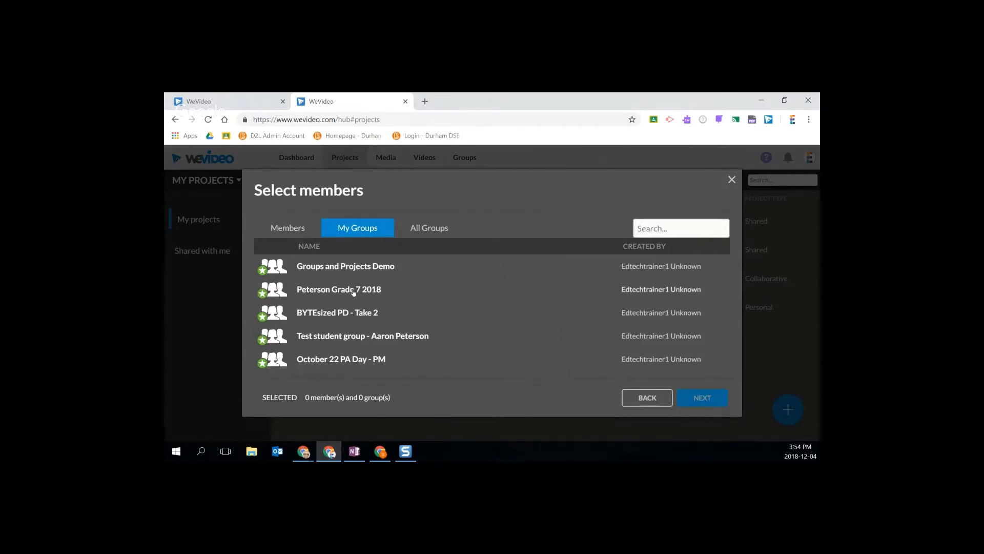
left_click(341, 317)
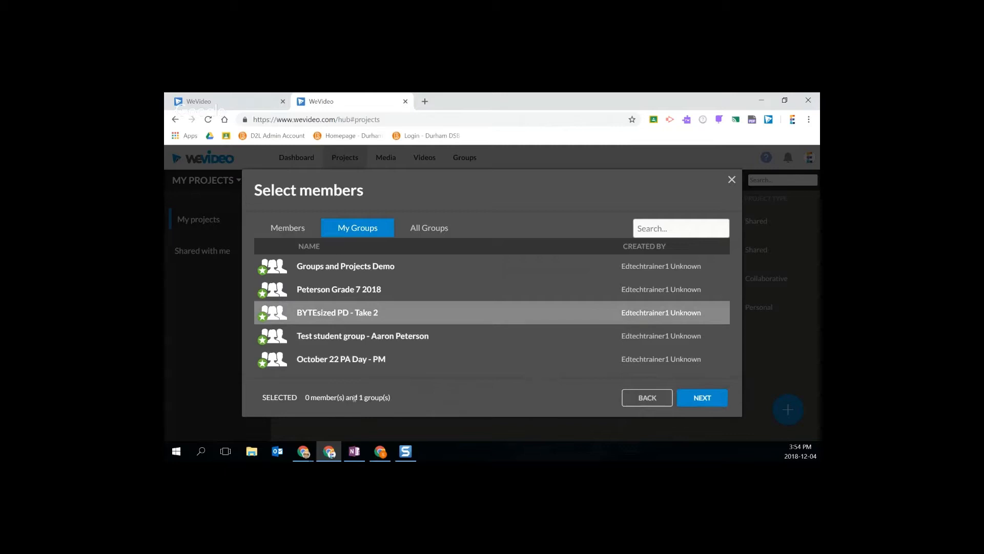
left_click_drag(354, 399, 390, 399)
left_click(397, 402)
left_click(396, 398)
left_click(708, 399)
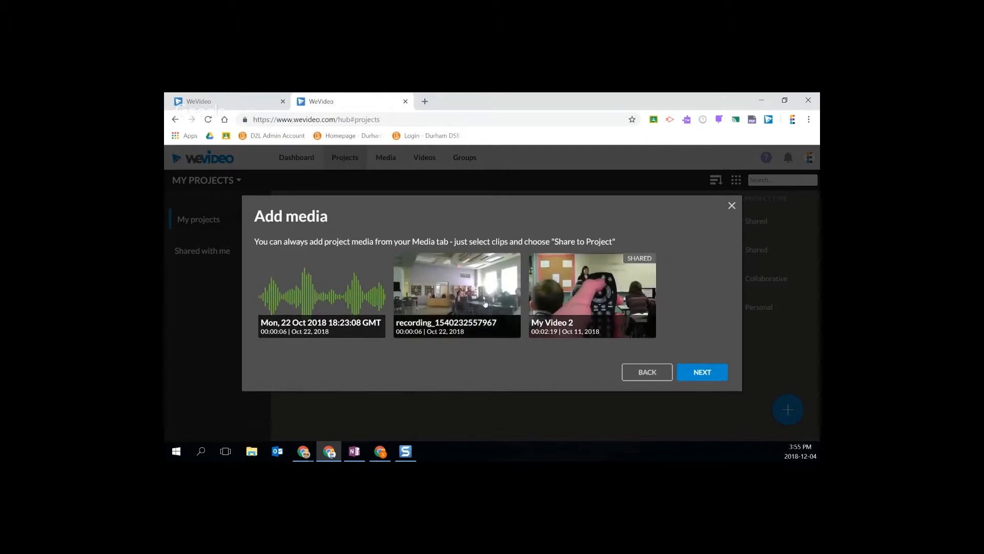
left_click(344, 313)
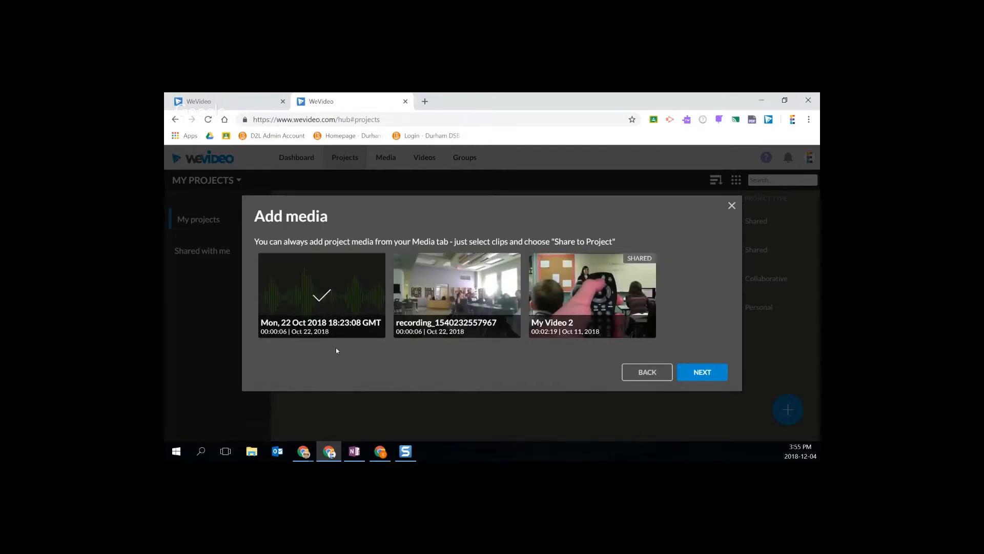
left_click(439, 310)
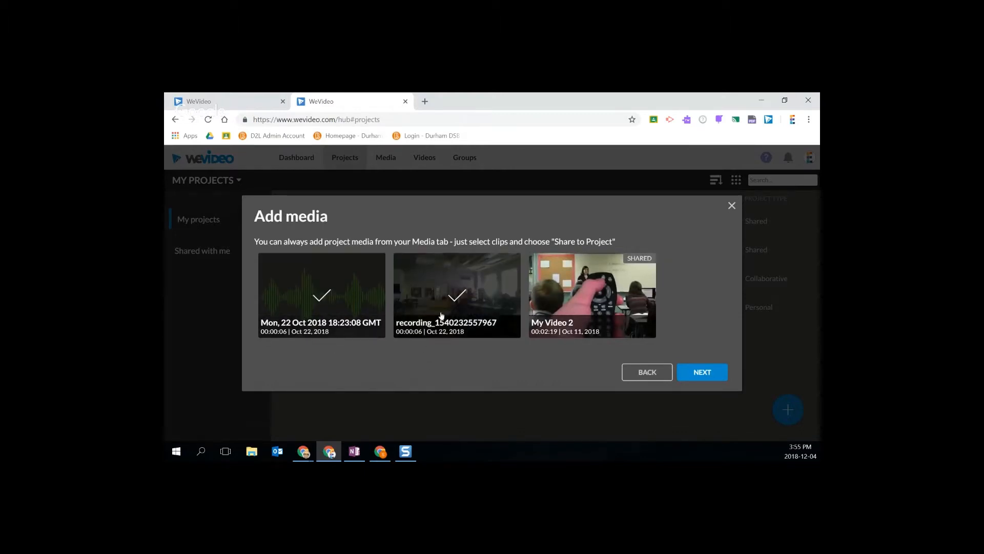
left_click(442, 315)
left_click(347, 316)
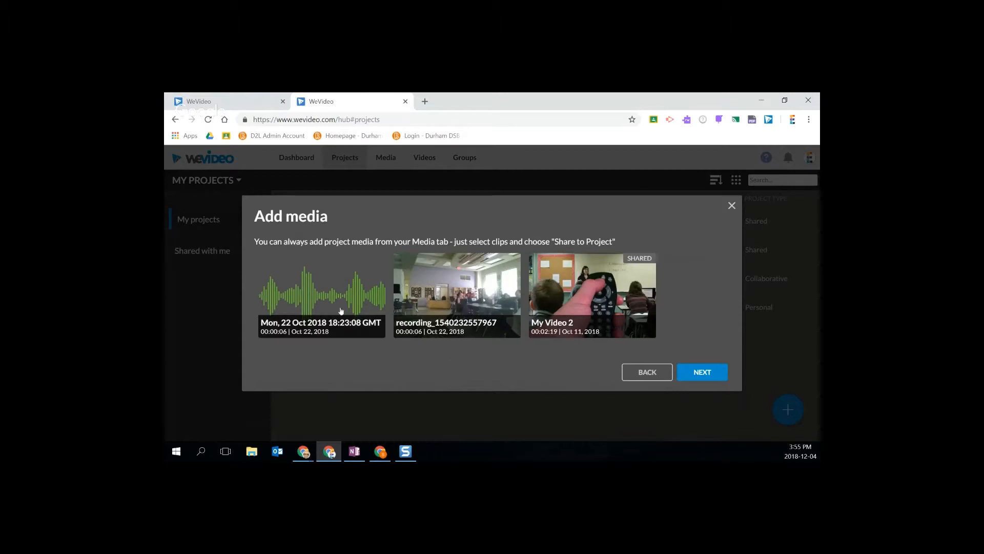
- Continue without adding media and finish creating the shared project
left_click(710, 372)
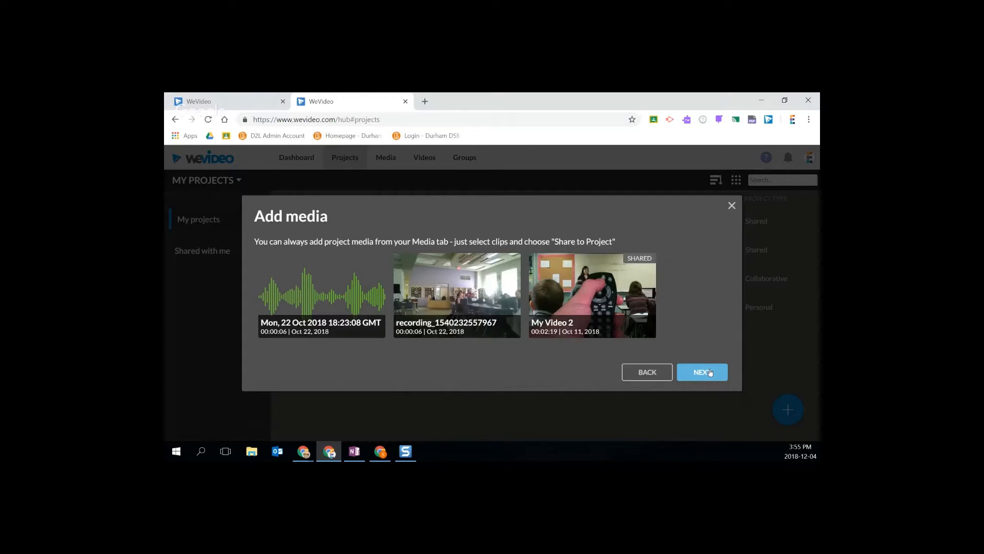
left_click(710, 373)
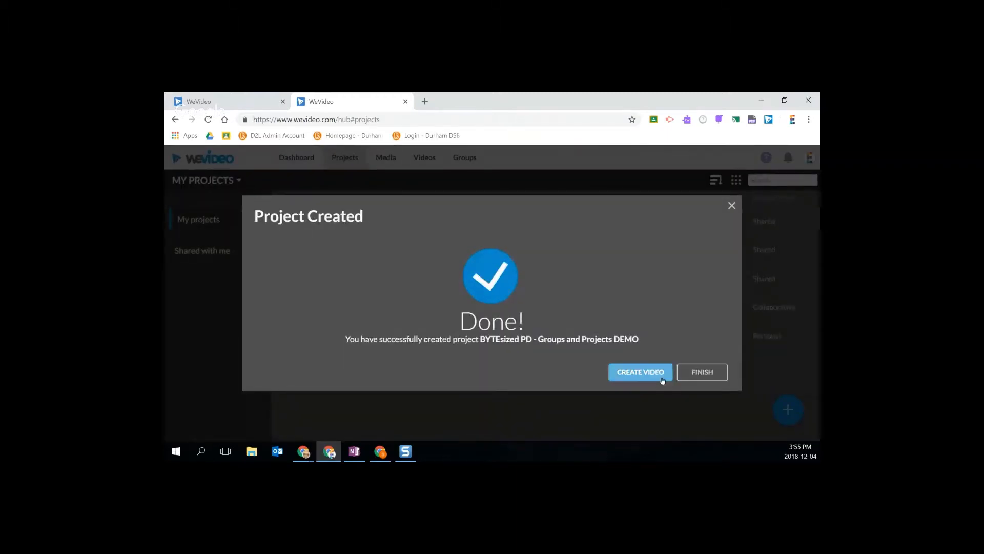
left_click(709, 373)
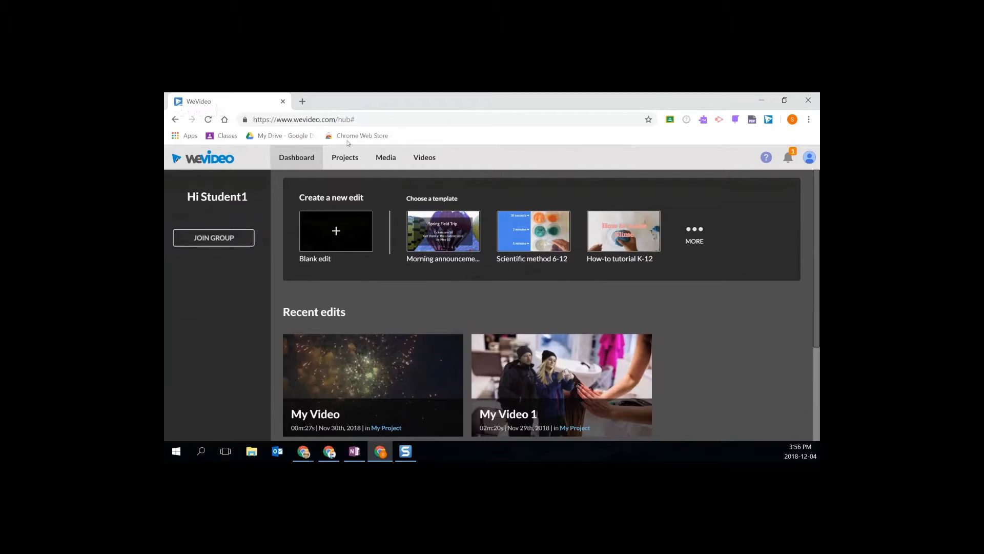
- In the student's window, reload the projects shared with the student and open BYTEsized PD - Groups and Projects DEMO
left_click(342, 159)
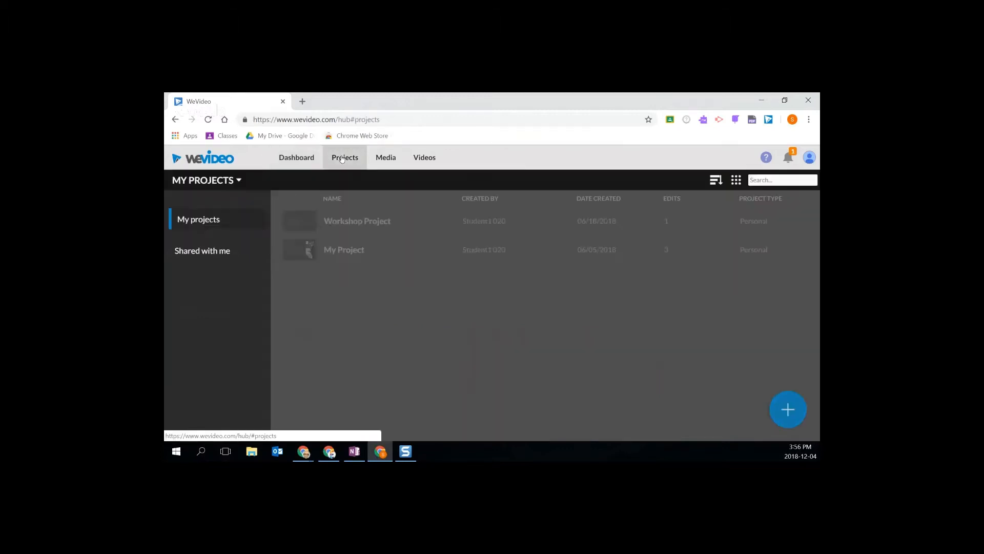
left_click(195, 257)
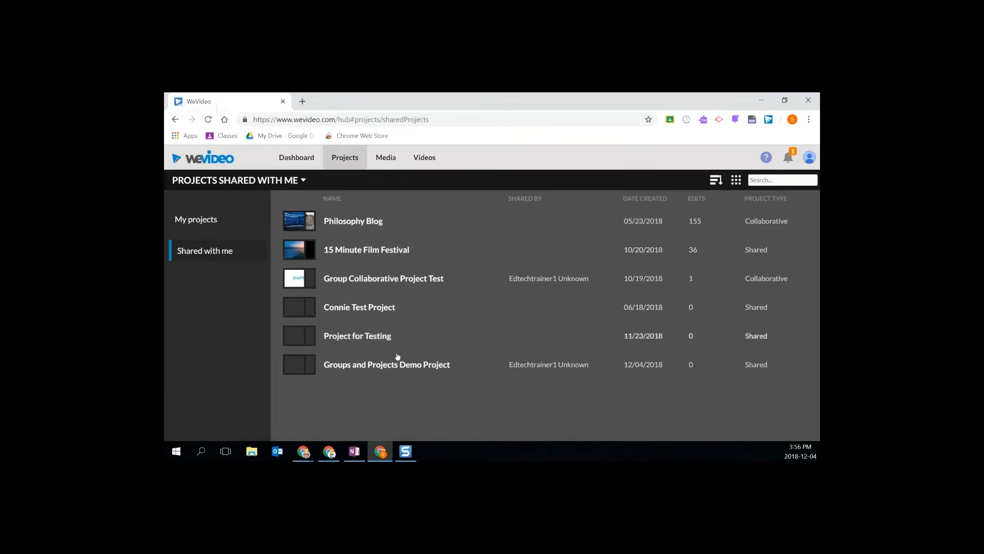
left_click(209, 121)
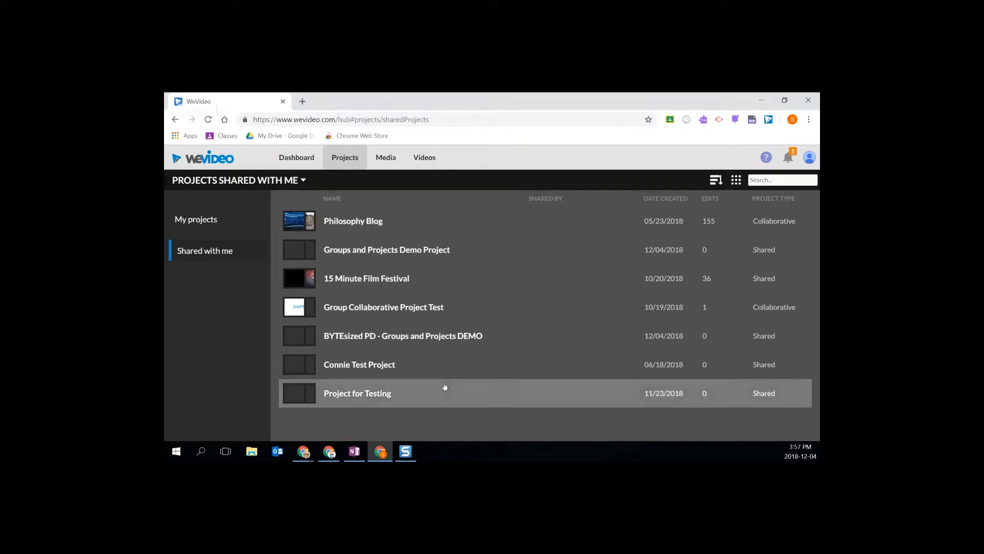
left_click(412, 336)
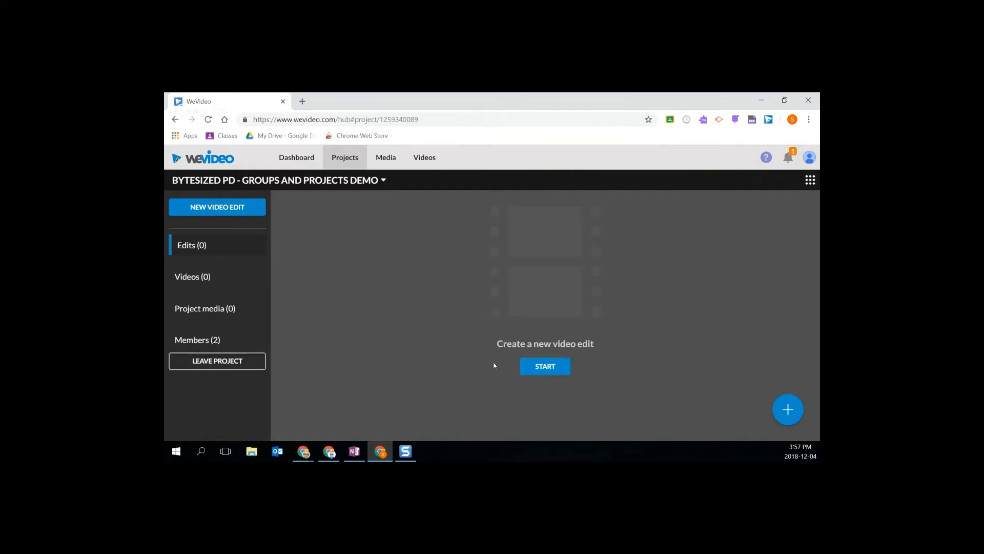
- Create a video edit in the default format, placing a red Broadcast World News Map clip on Video 2 and World News Light Column Blue on Video 1
left_click(546, 366)
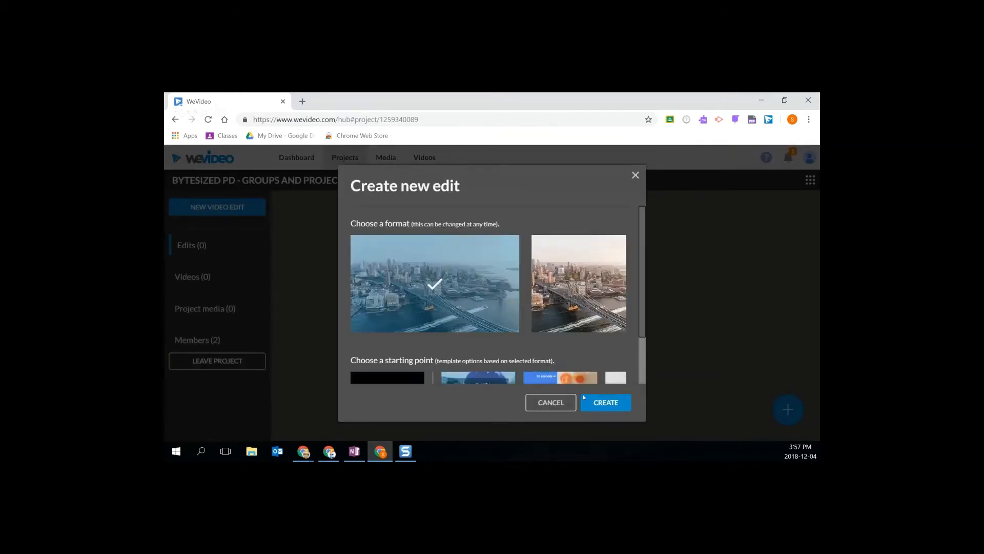
left_click(614, 403)
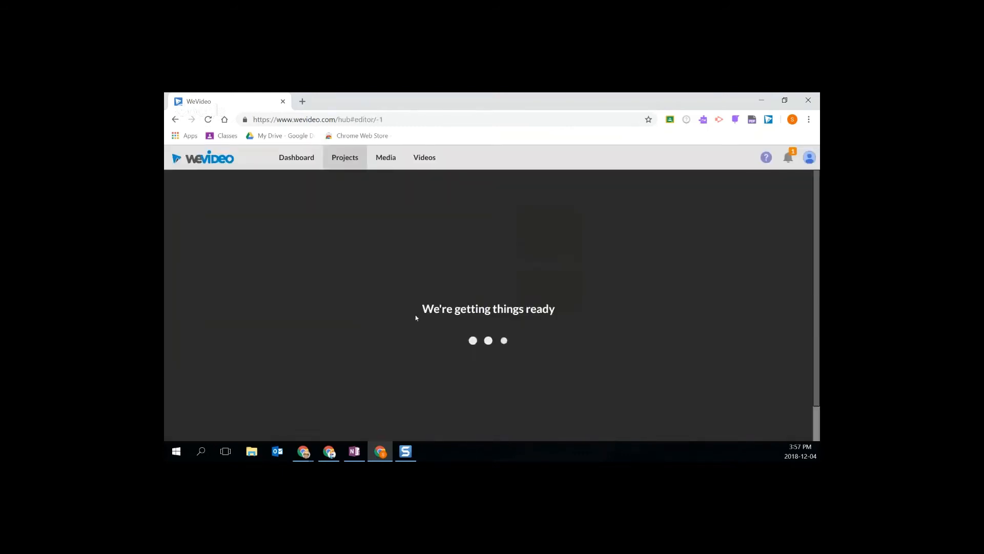
left_click_drag(216, 270, 248, 396)
left_click_drag(388, 323, 281, 420)
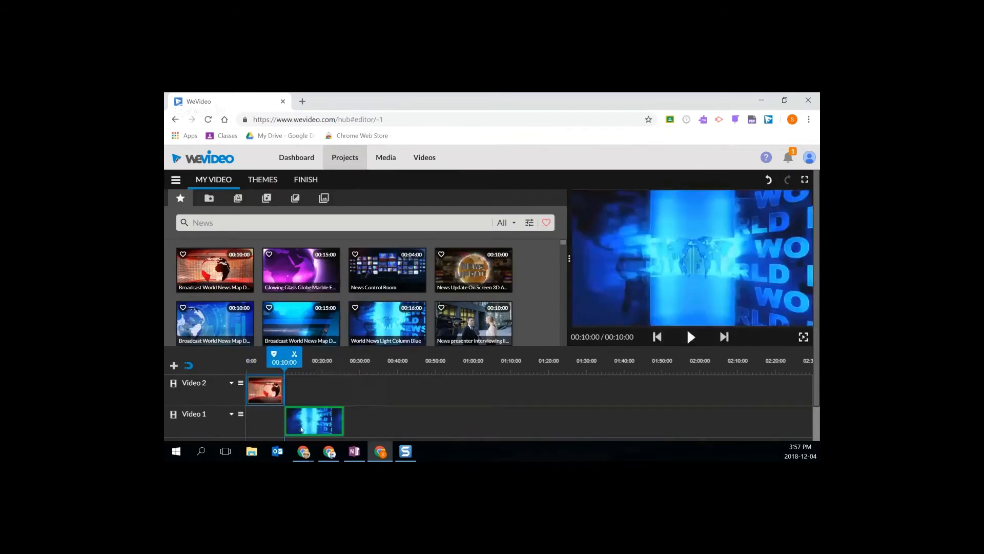
- Rename the student's video as Student Video 1 and switch back to the teacher's project page
left_click(211, 181)
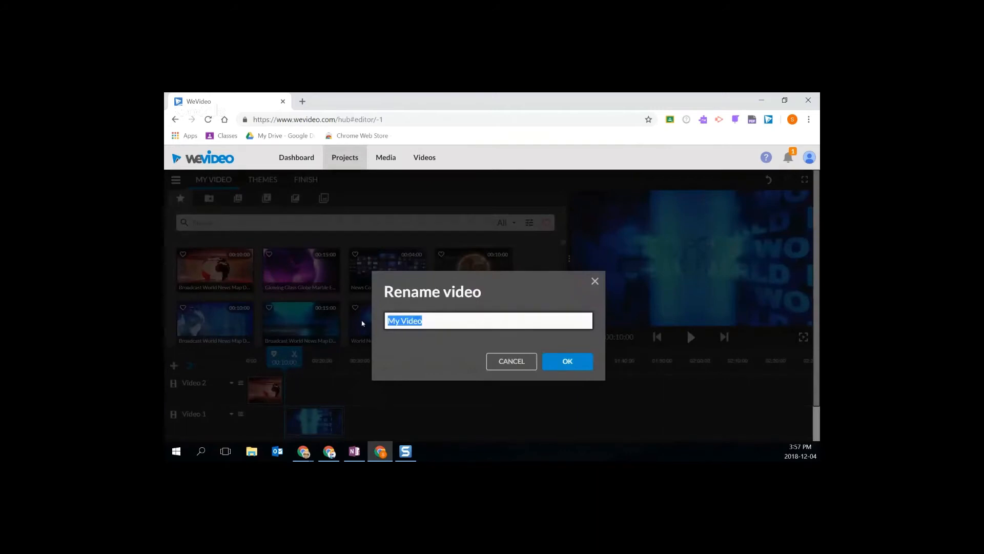
type("Student Video 1")
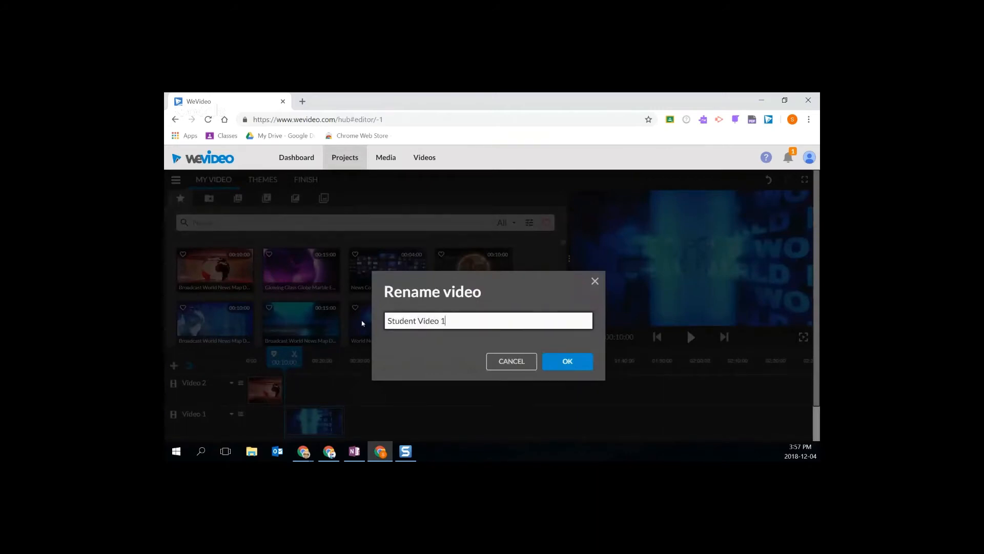
left_click(564, 360)
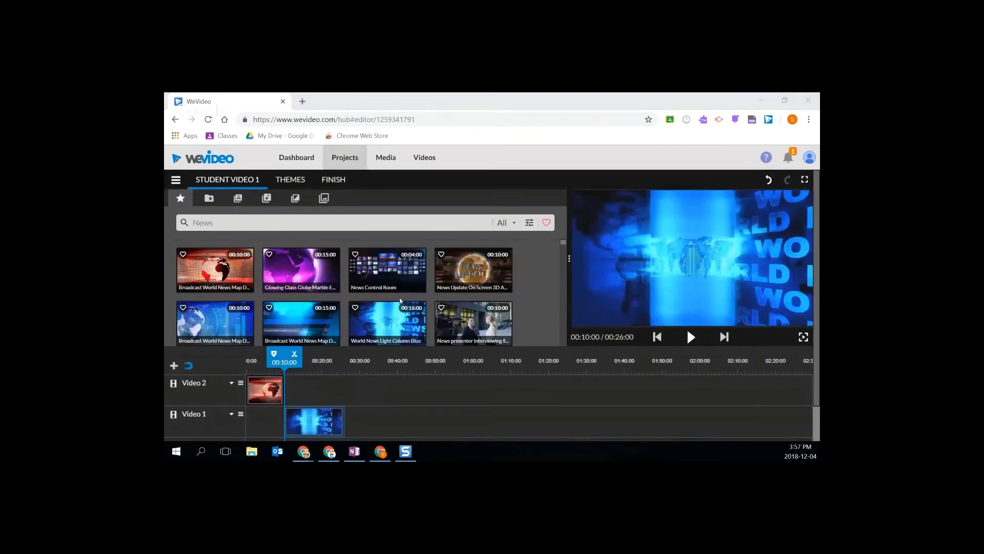
key("alt+Tab")
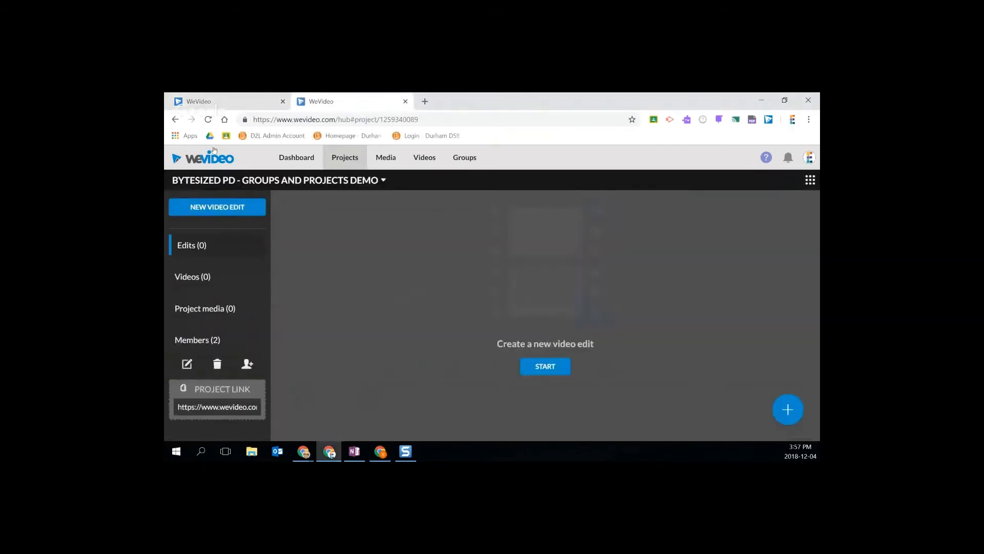
- Reload the teacher's project page, and in the student's window leave Student Video 1 for the dashboard to release its lock
left_click(208, 121)
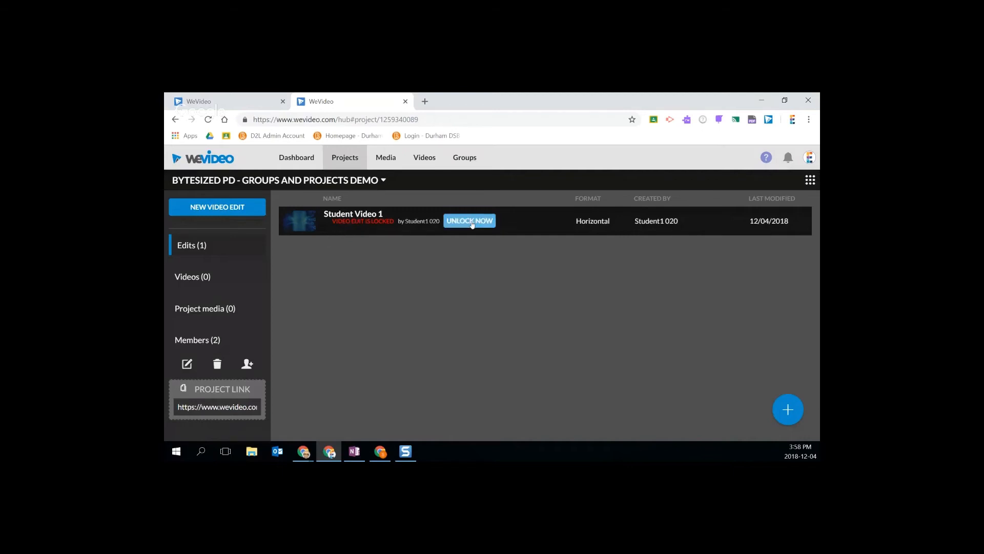
key("alt+Tab")
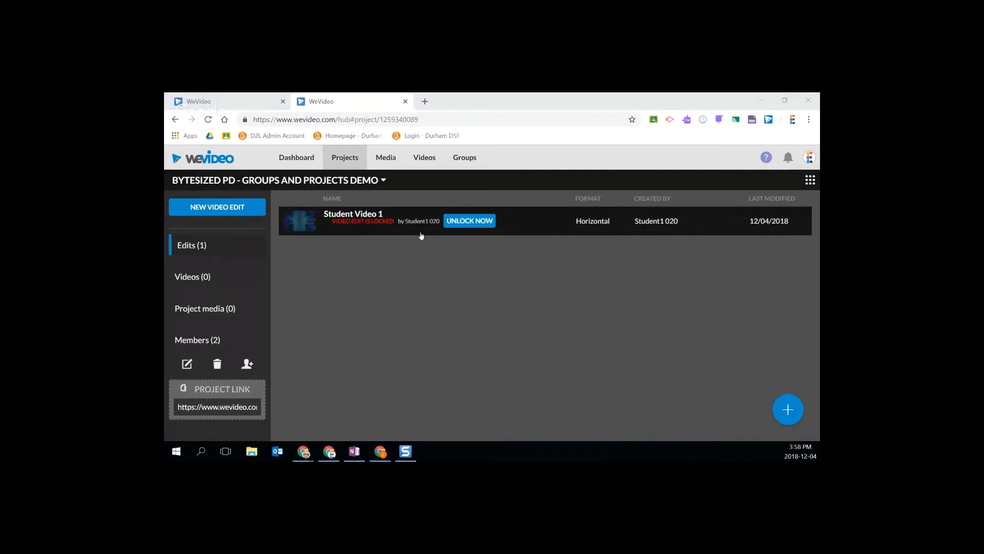
key("alt+Tab")
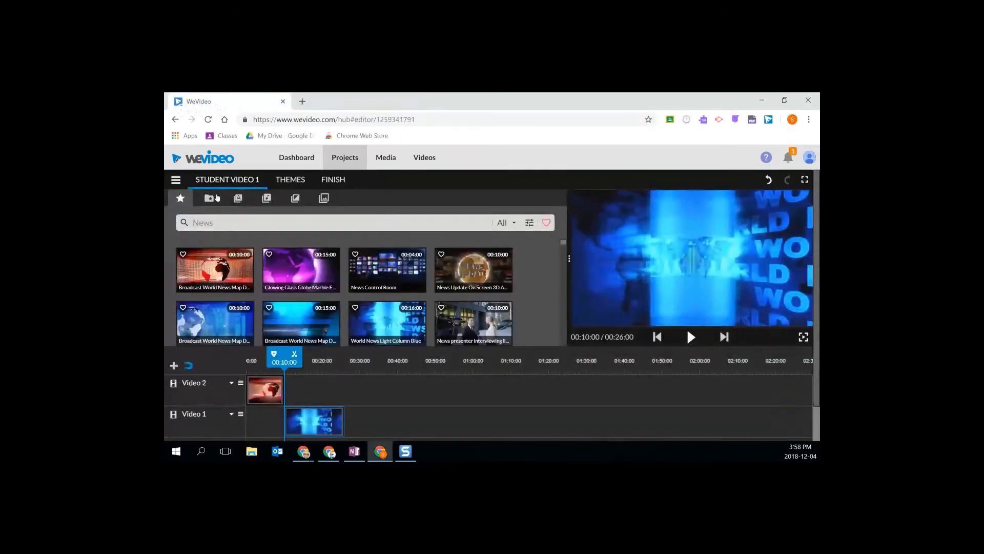
left_click(293, 161)
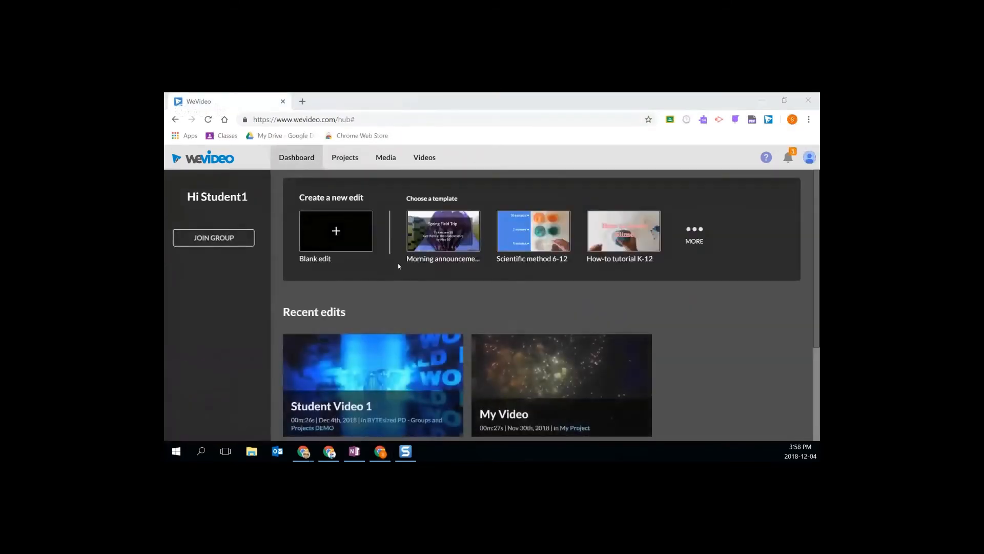
- In the teacher's window, open Student Video 1 to review its timeline, and return to the project to view its finished videos
key("alt+Tab")
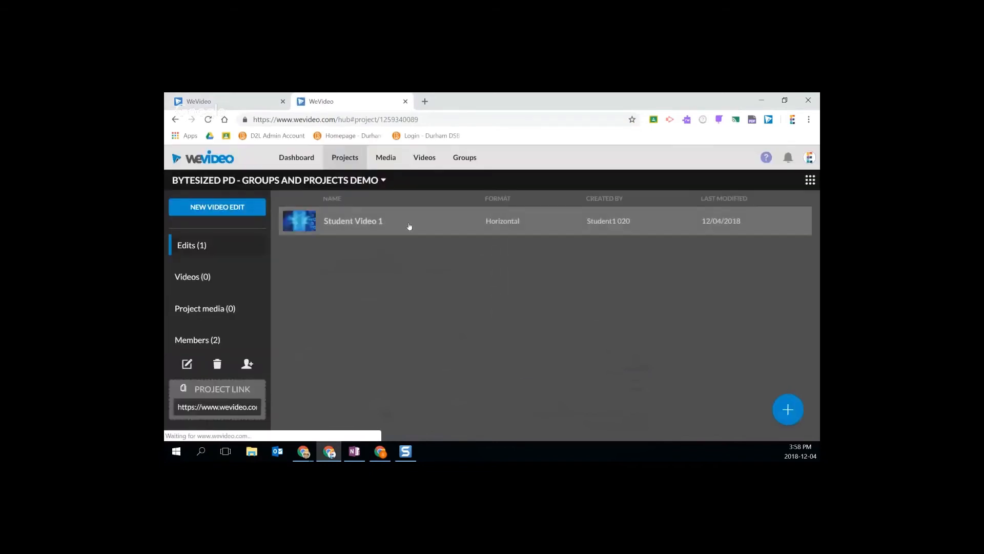
left_click(349, 222)
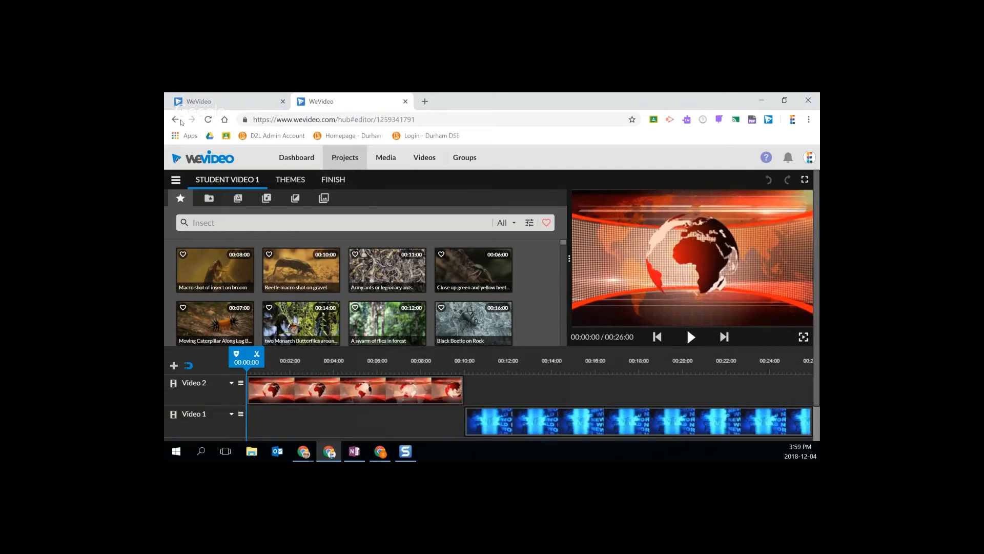
left_click(174, 119)
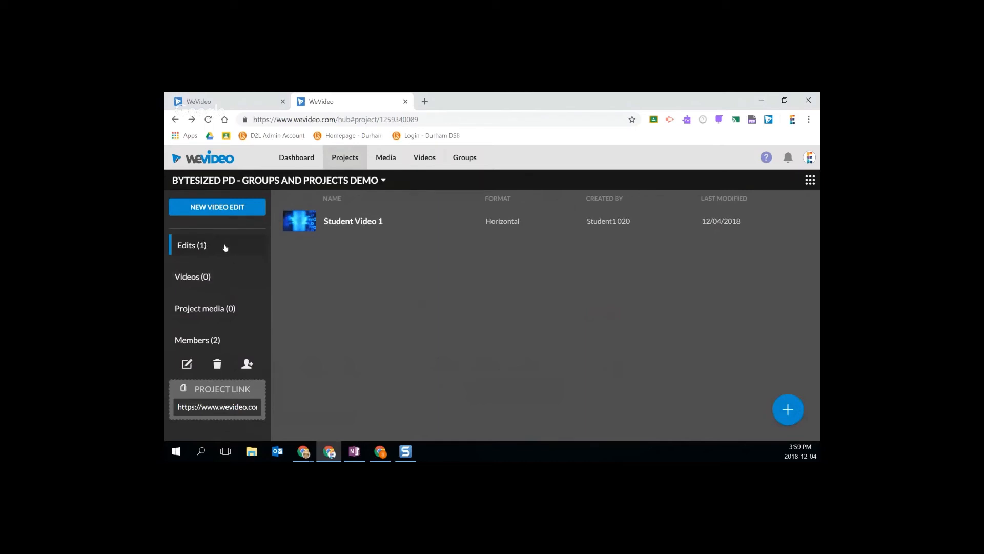
left_click(223, 278)
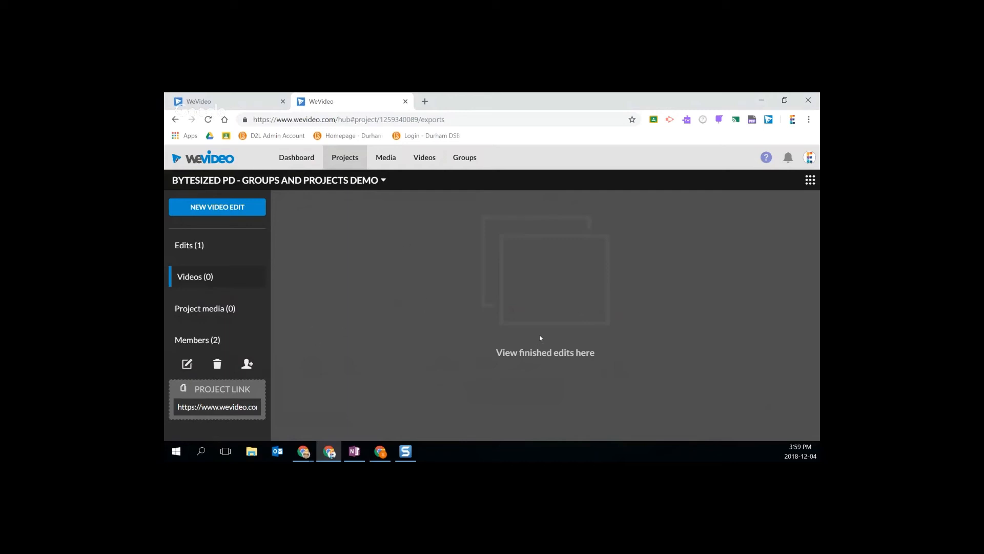
- From the projects list, view the edits in My Project, and return to open BYTEsized PD - Groups and Projects DEMO
left_click(342, 156)
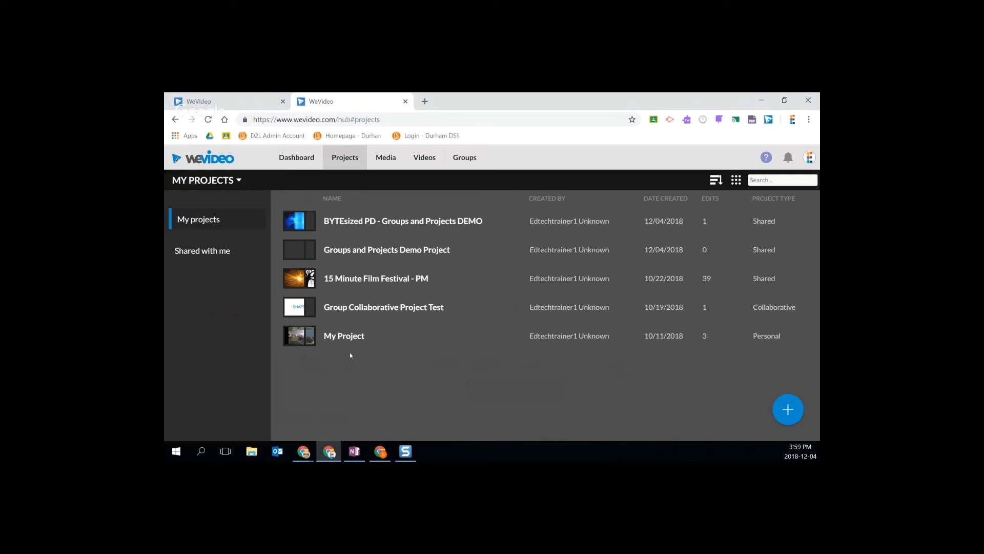
left_click(379, 336)
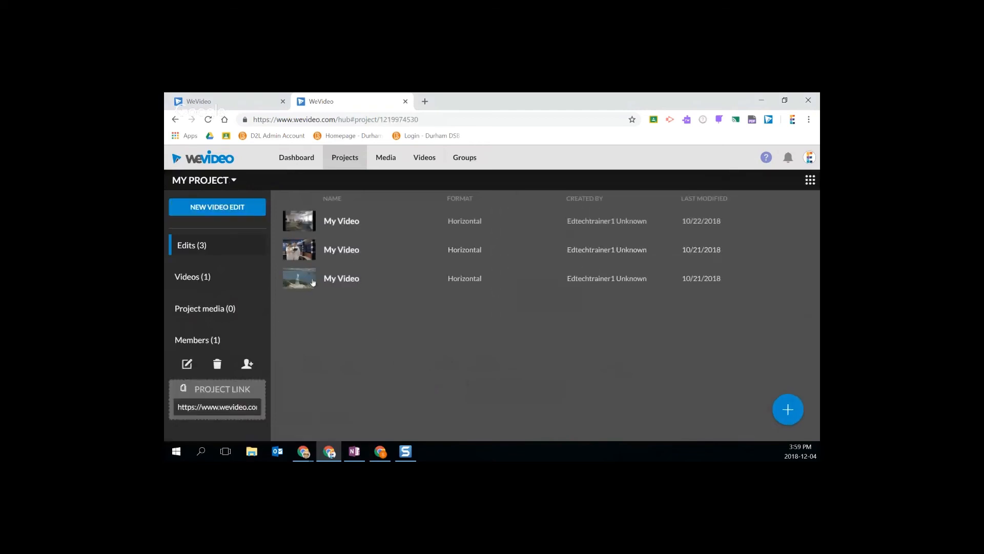
left_click(343, 161)
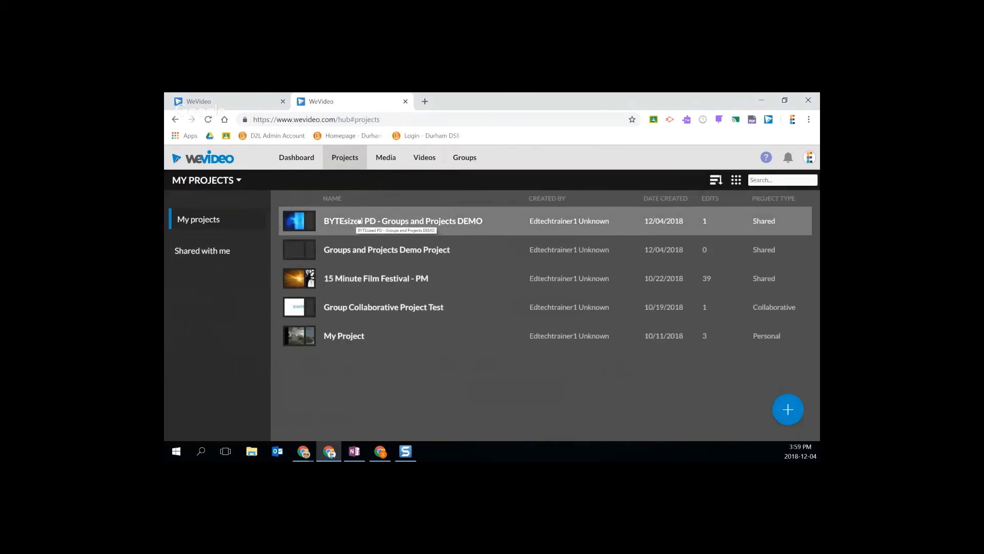
left_click(359, 220)
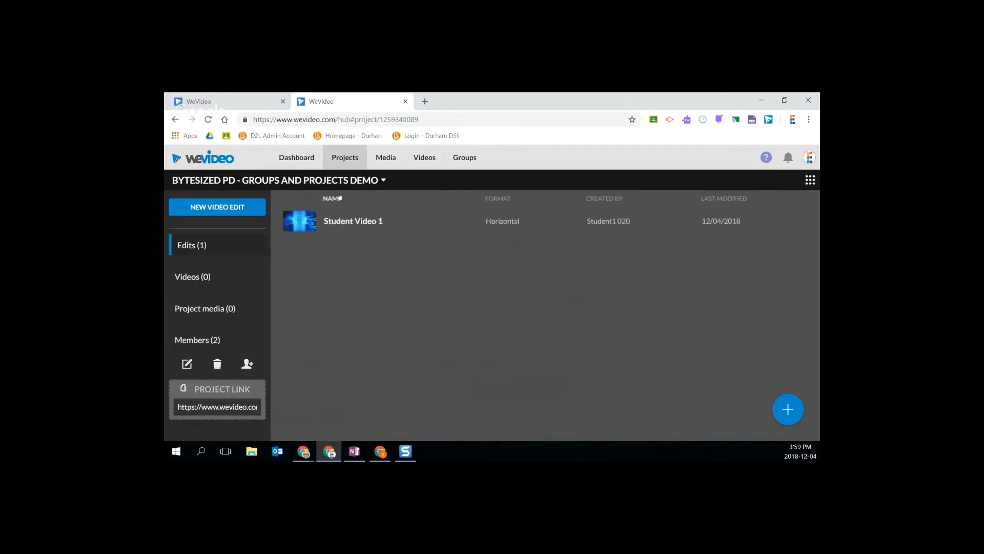